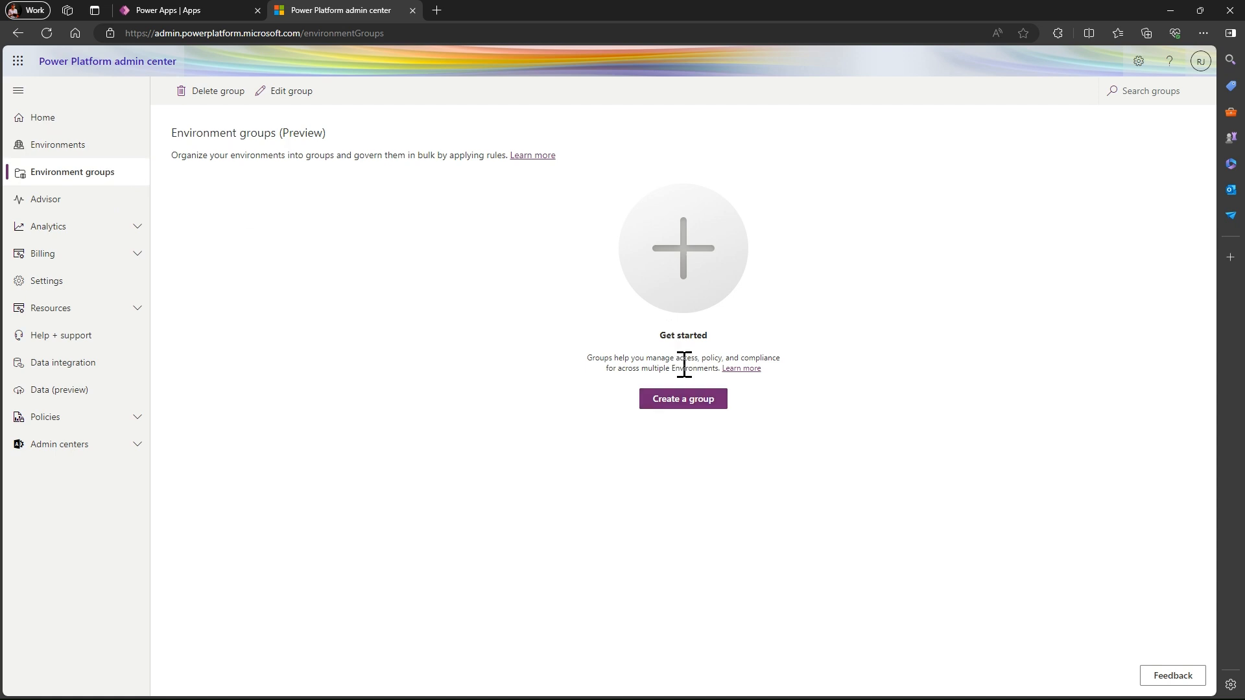
- Start a new environment group and name it "Developer Environment New Group"
click(690, 407)
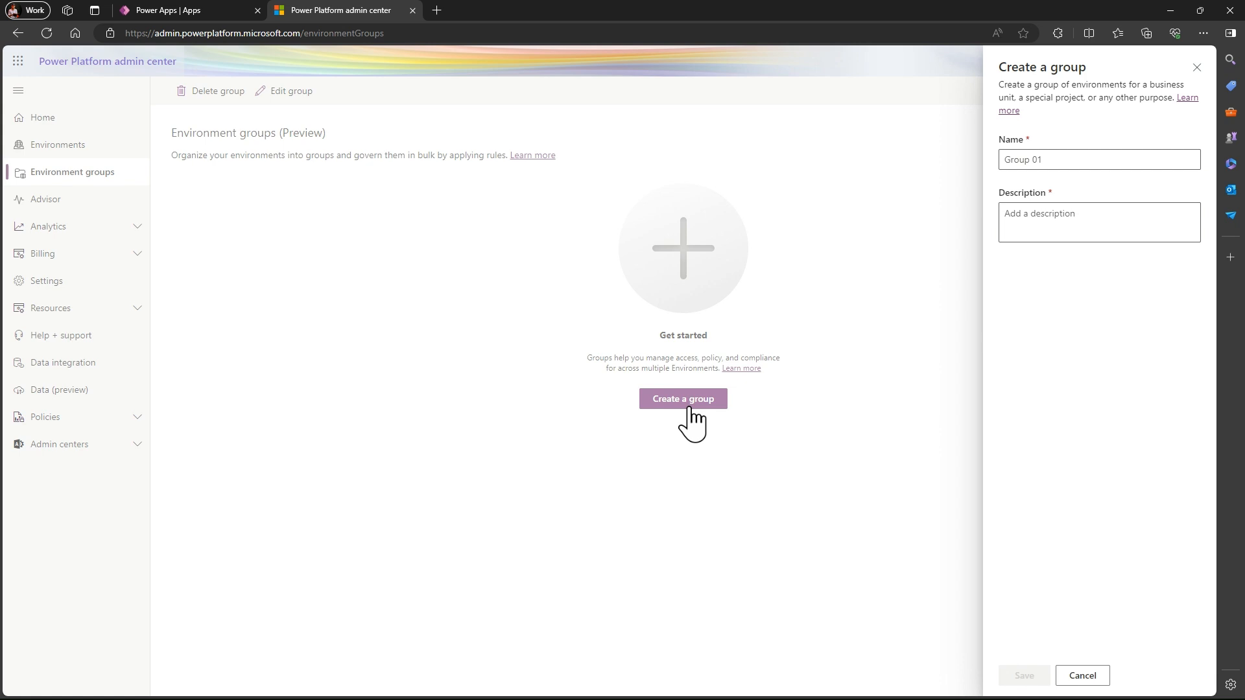
click(1087, 161)
text(Dve)
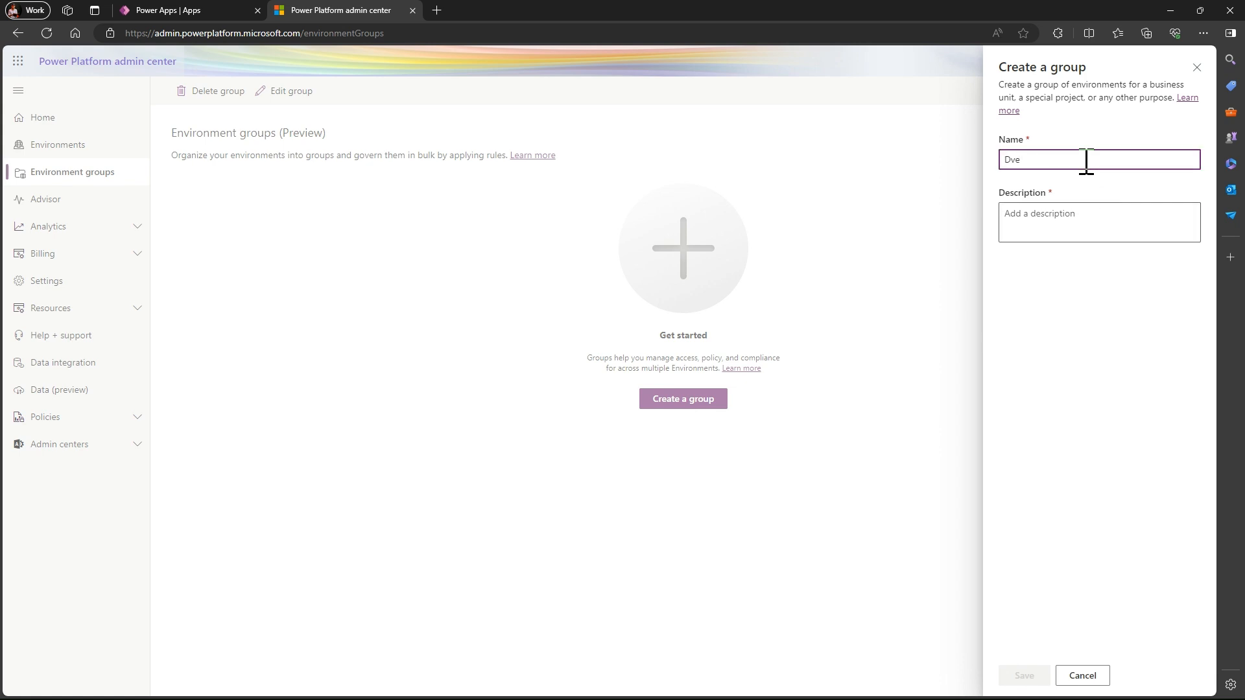
key(BackSpace)
key(BackSpace)
key(BackSpace)
text(Developer Environment)
key(Tab)
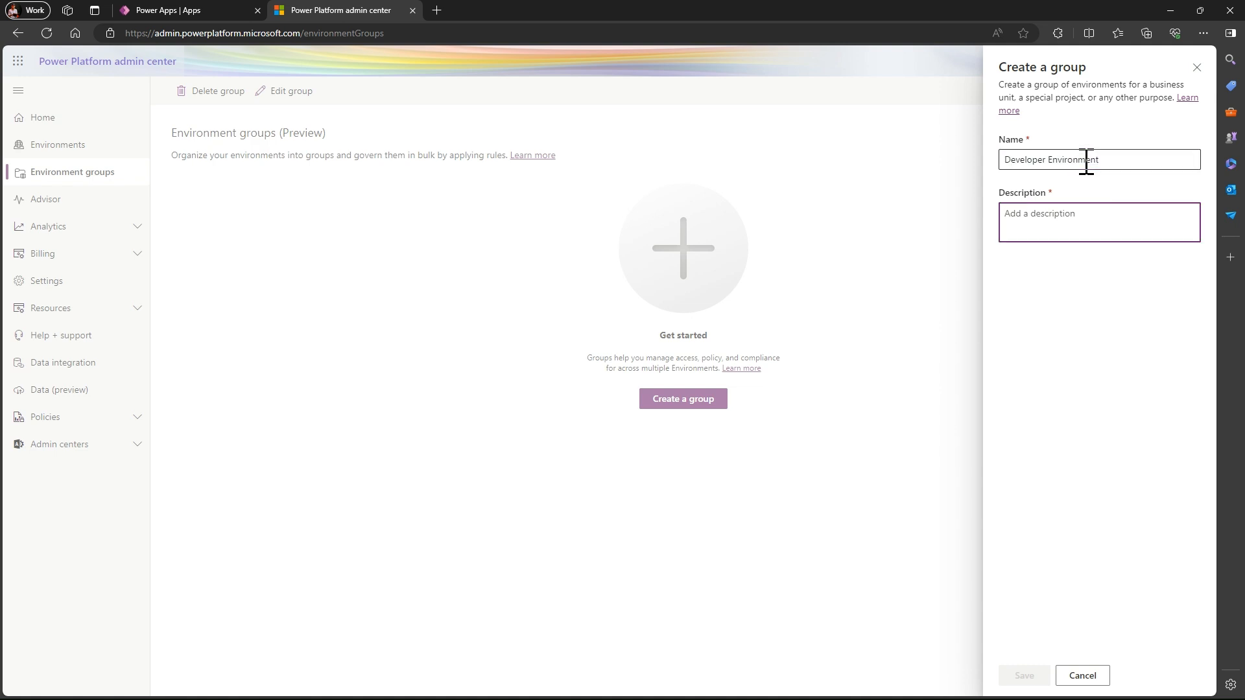
click(1150, 160)
text(New )
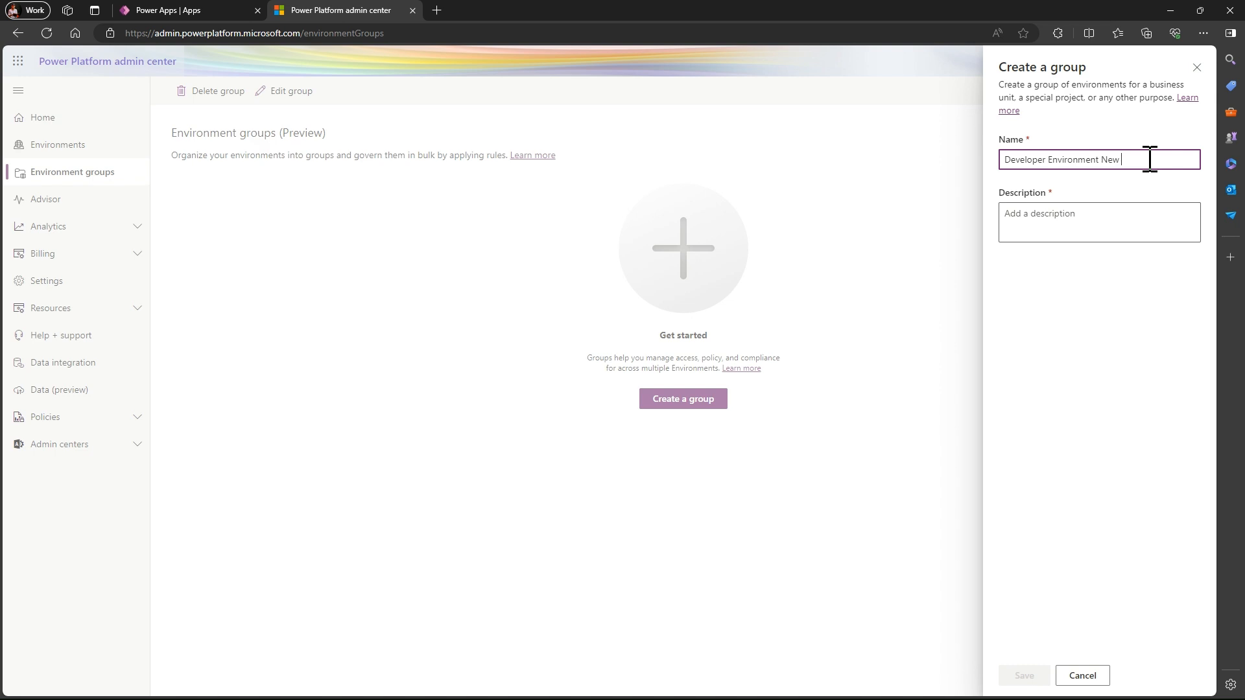
text(Group)
key(Tab)
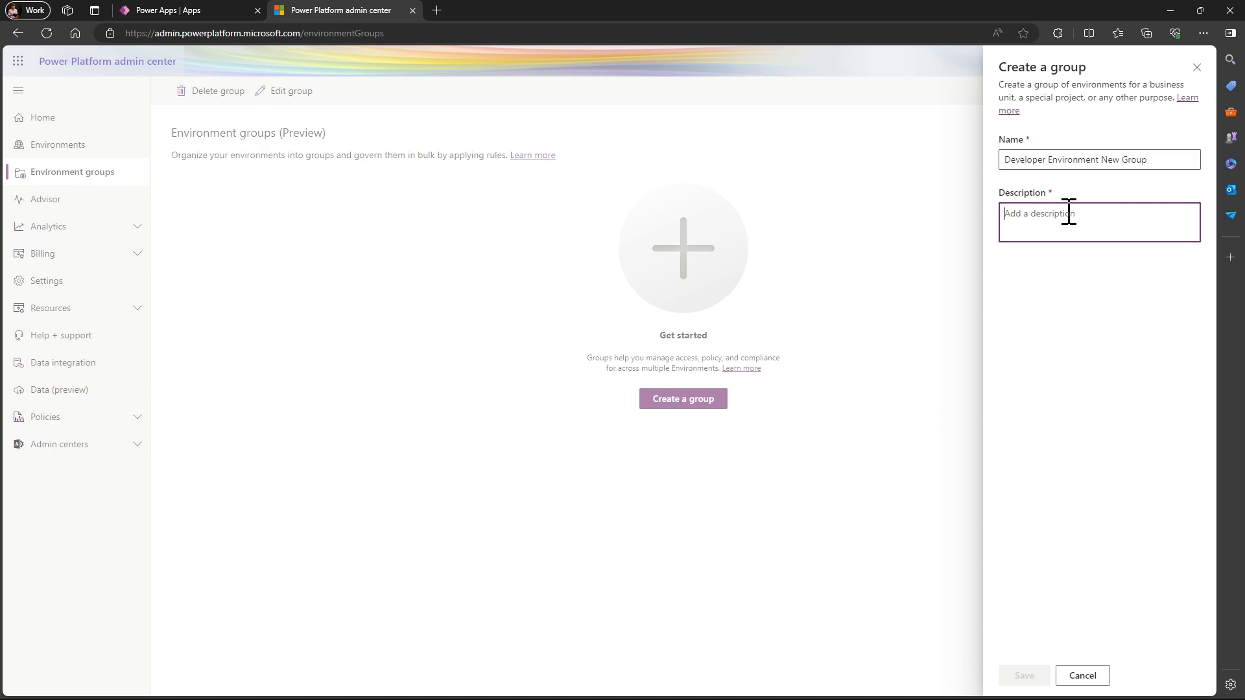
- Reuse the group name "Developer Environment New Group" as the description and save the group
click(1175, 160)
key(ctrl+a)
key(ctrl+c)
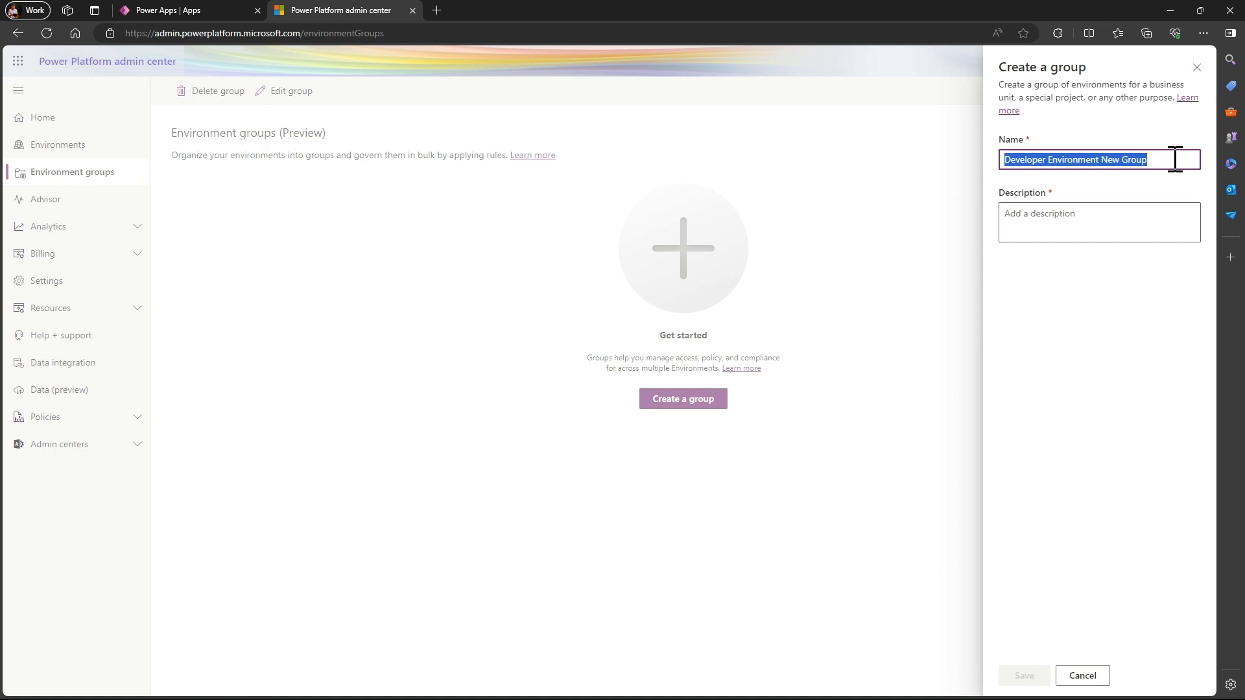
click(1103, 219)
key(ctrl+v)
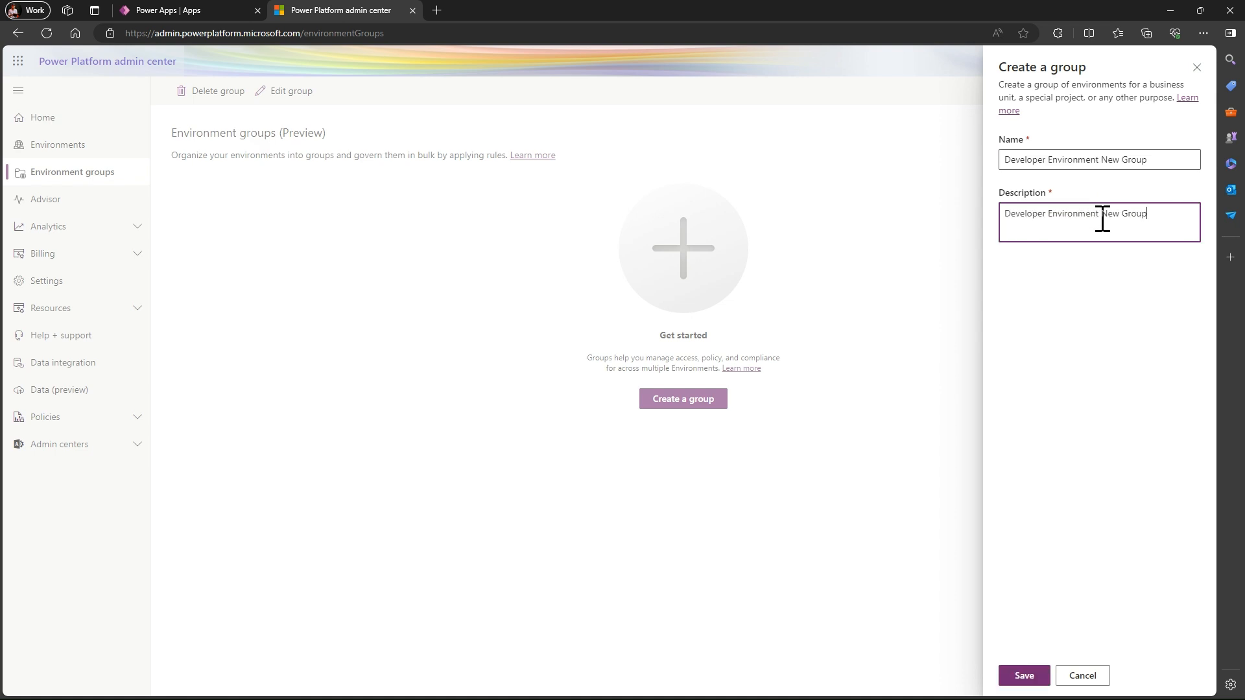
click(1024, 678)
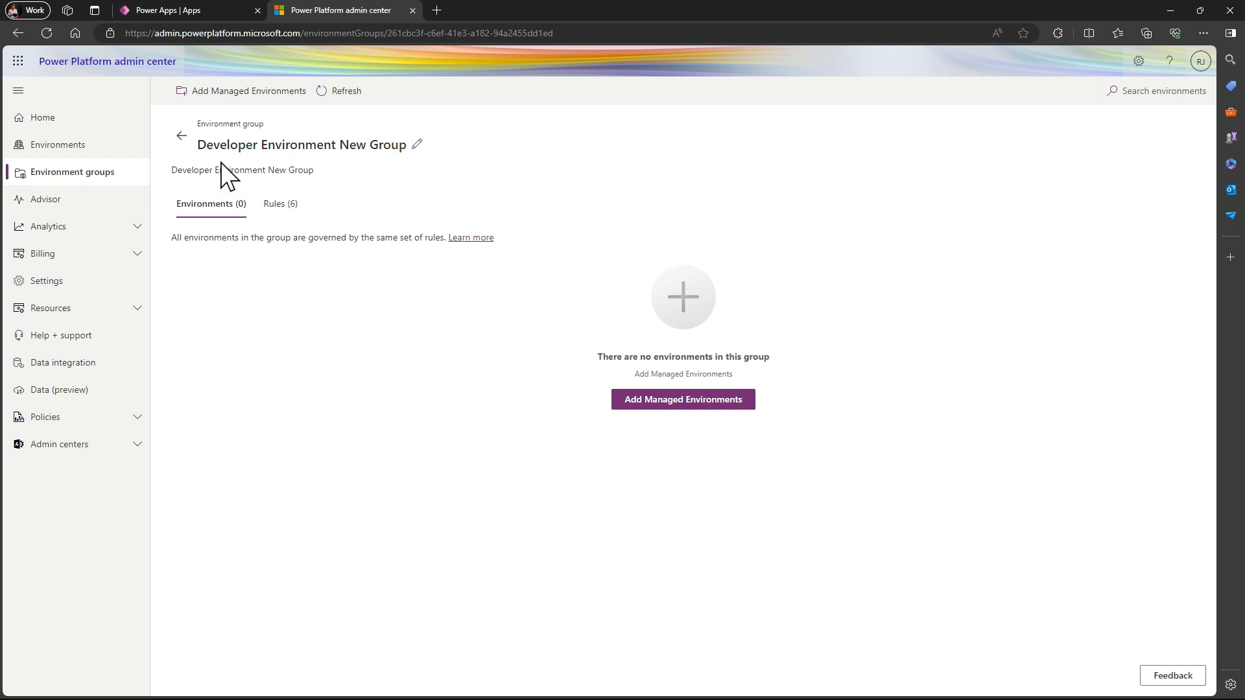
double_click(211, 144)
drag(211, 144, 467, 200)
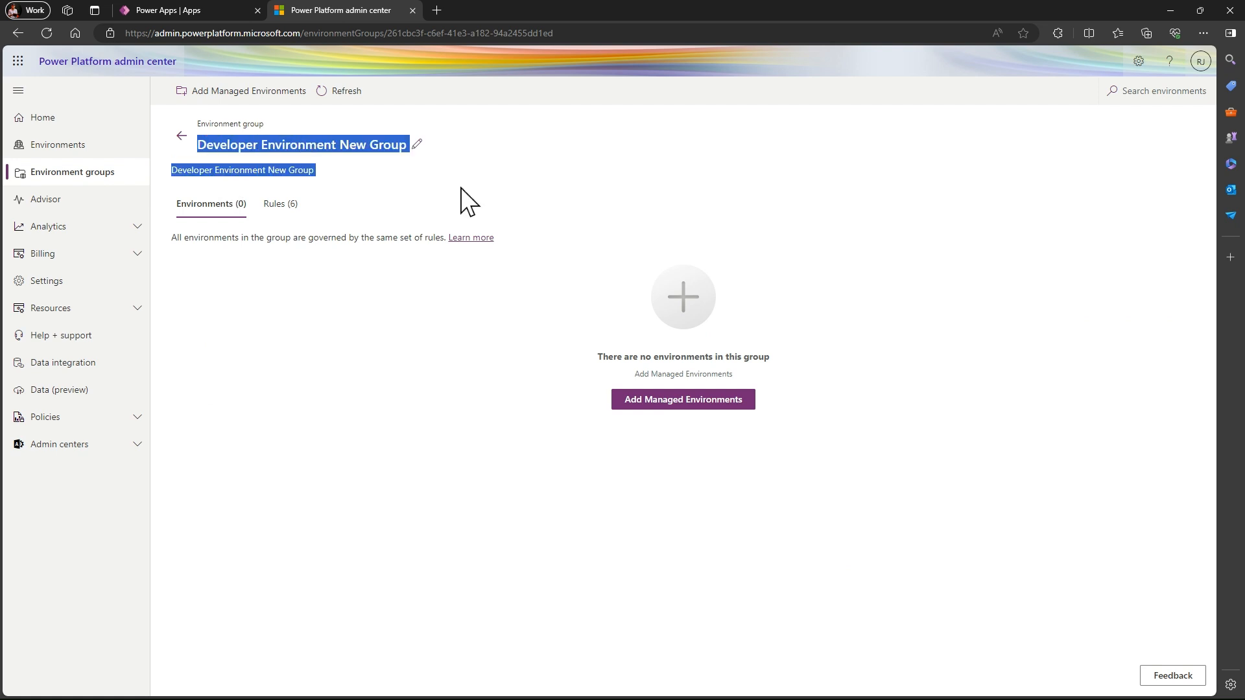
click(458, 186)
- Start a new environment from the Environments page and name it "Developer Environment Practice"
click(98, 145)
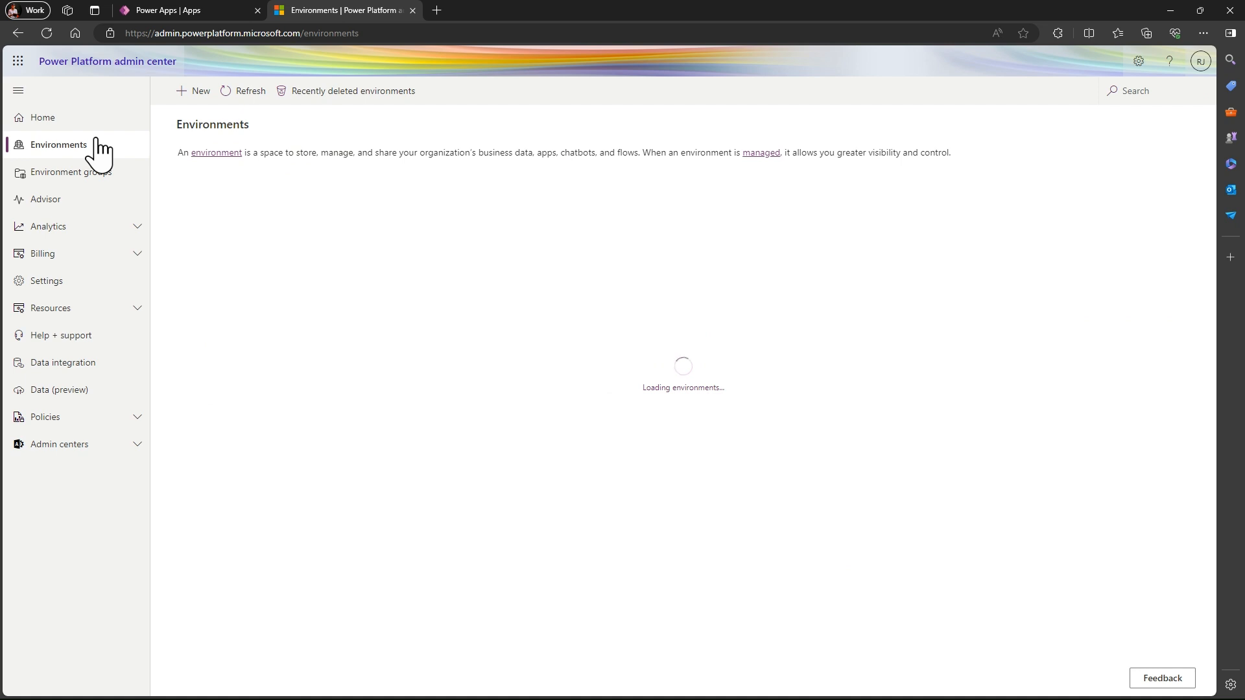
click(202, 96)
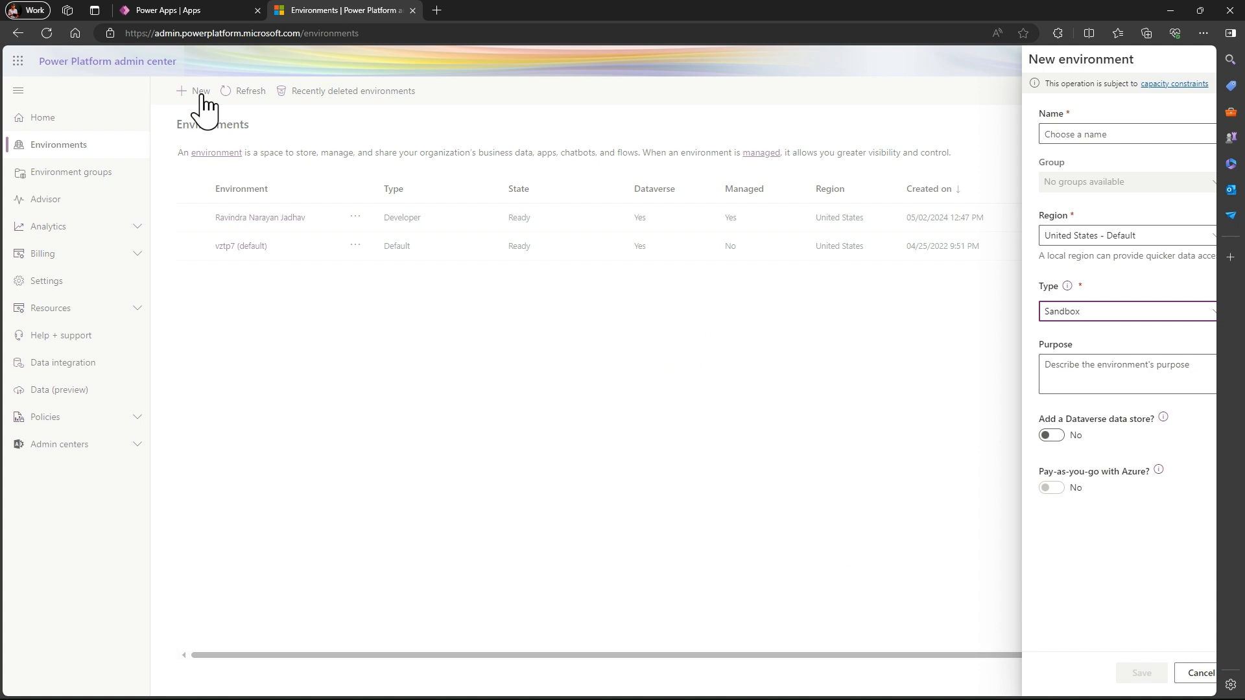
click(1105, 134)
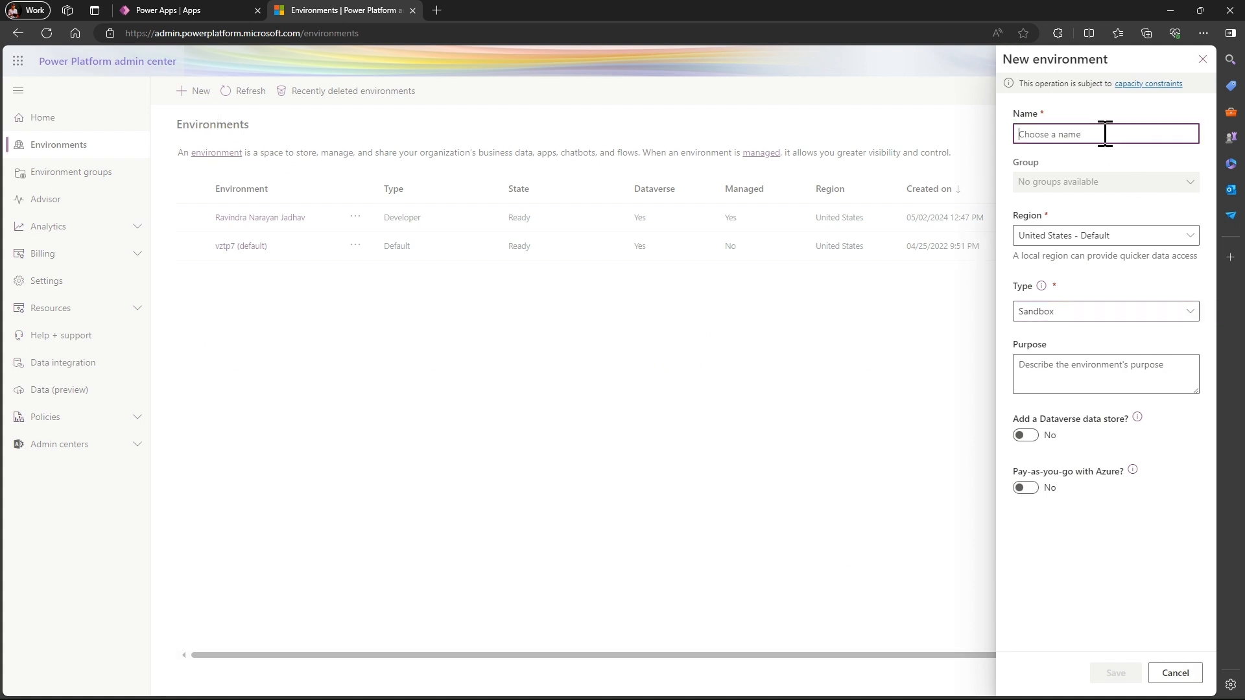
text(Develo)
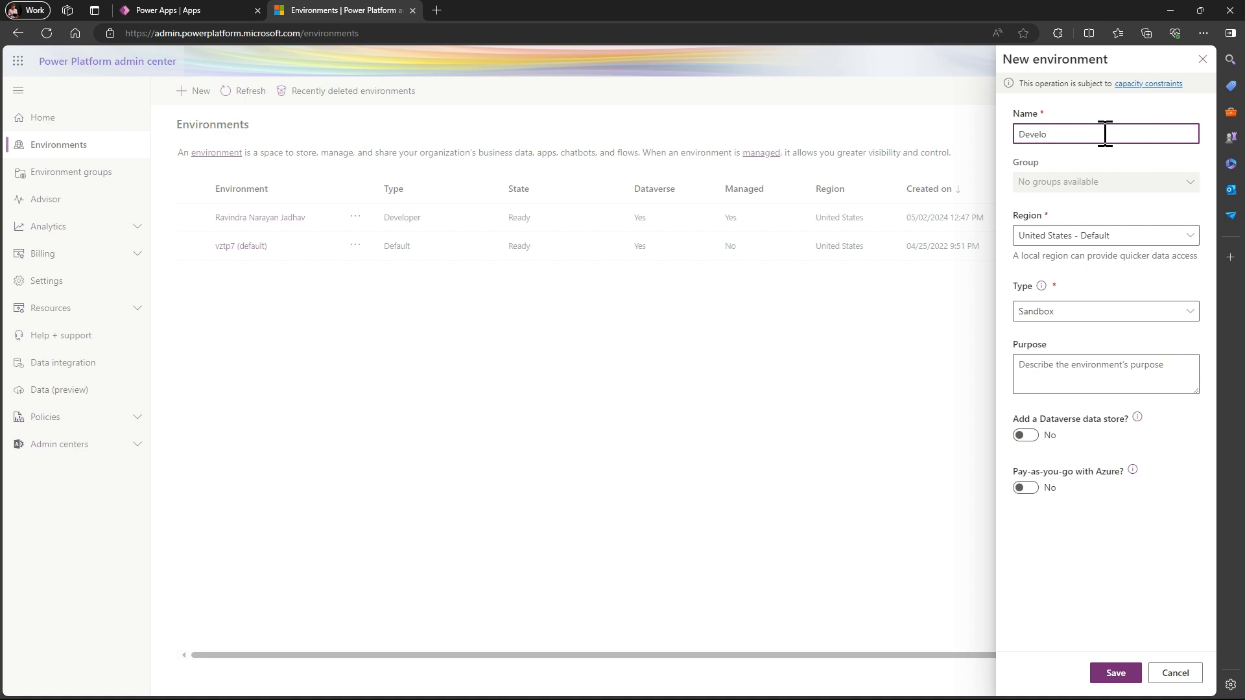
click(1099, 176)
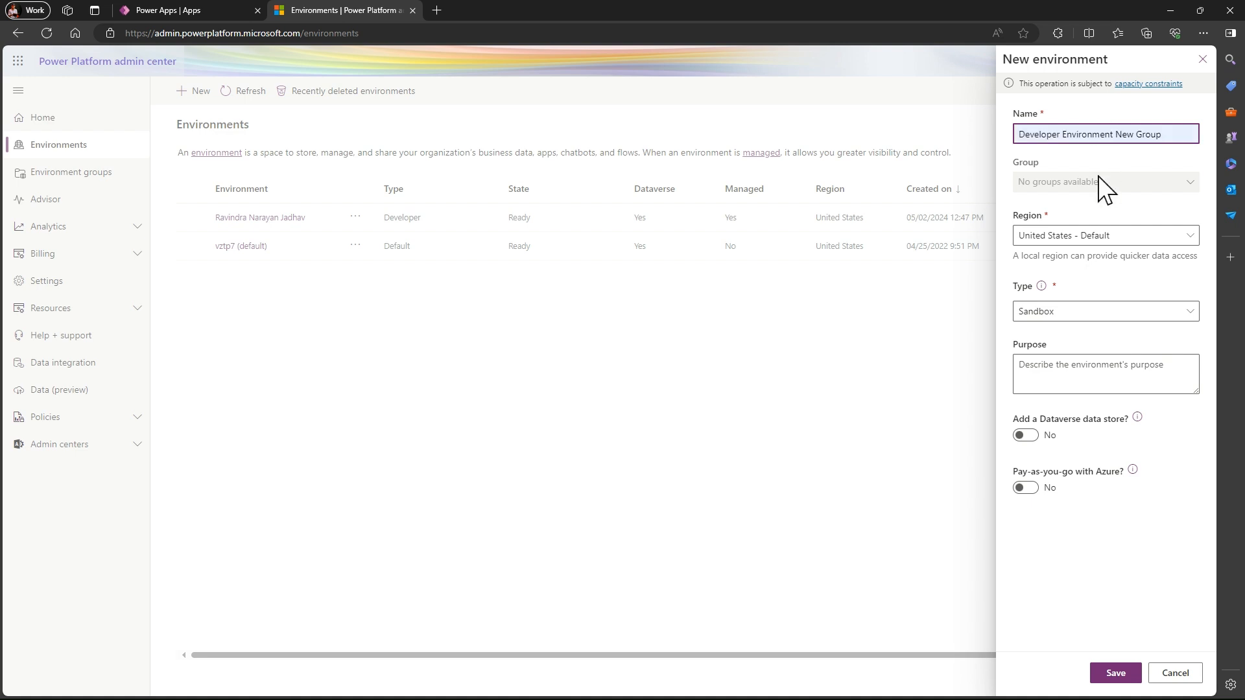
key(BackSpace)
key(BackSpace)
key(BackSpace)
key(BackSpace)
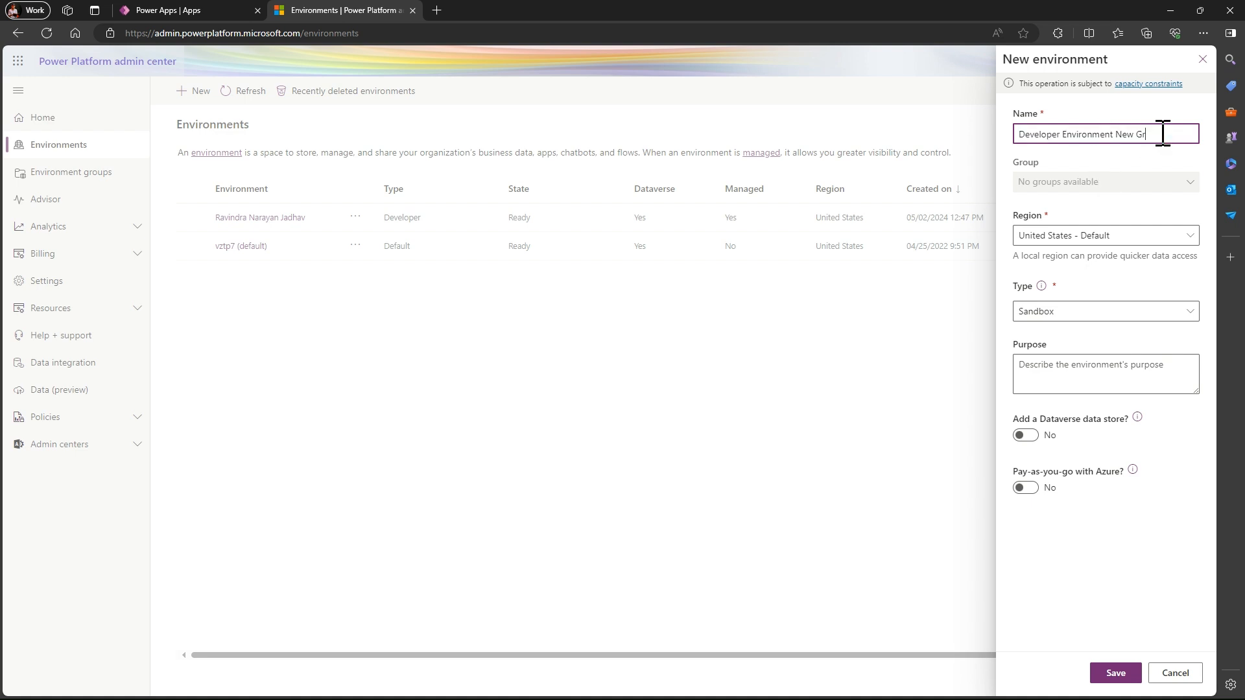
key(BackSpace)
key(BackSpace)
key(BackSpace)
key(BackSpace)
key(BackSpace)
key(BackSpace)
text(Practice)
- Set the new environment's type to Developer and save it with the default region and Dataverse settings
click(1142, 244)
click(1141, 244)
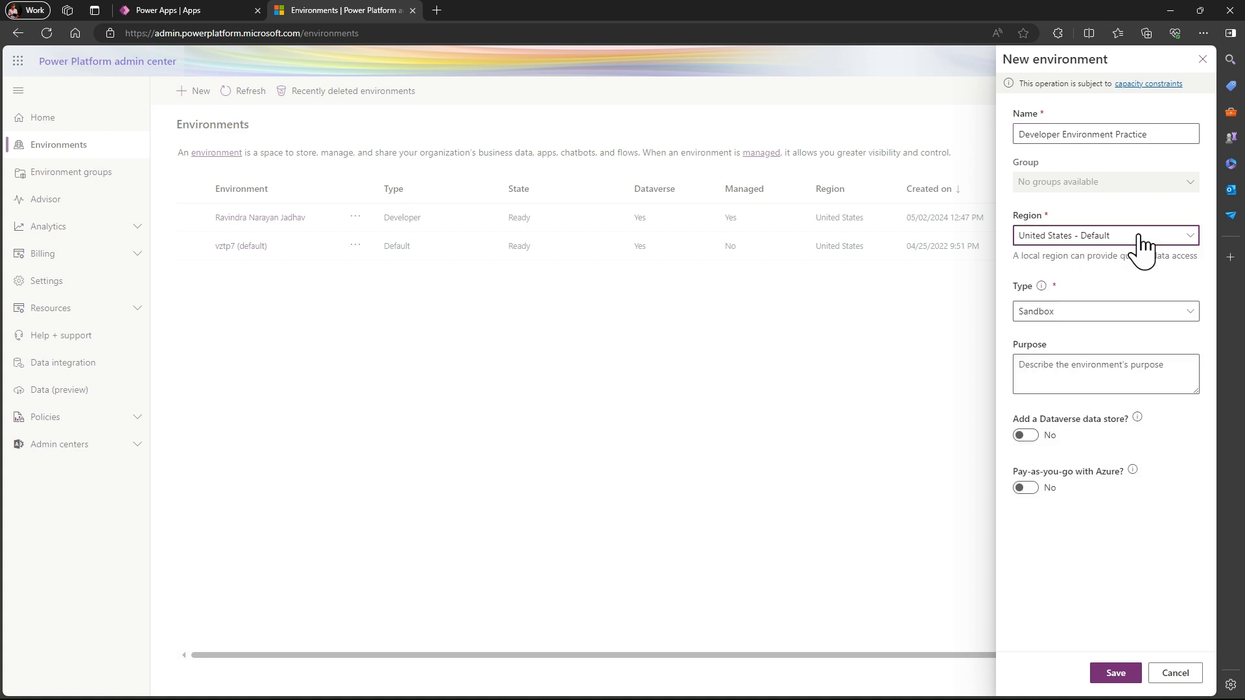
click(1127, 324)
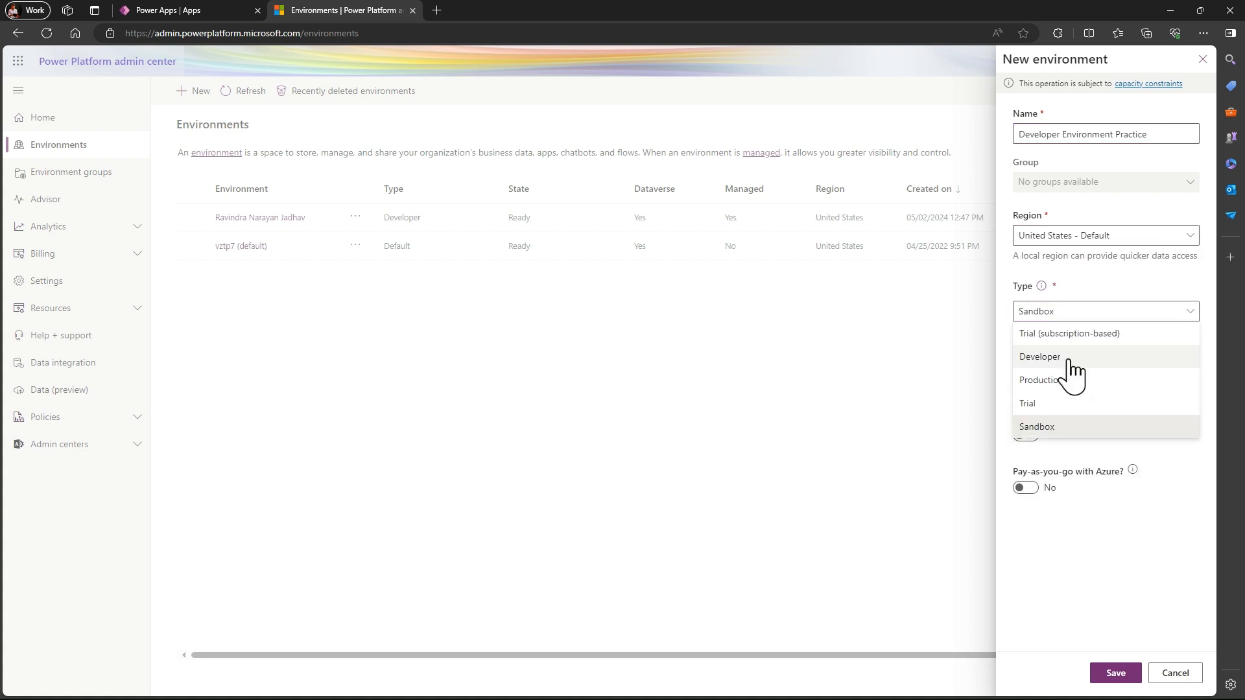
click(1069, 358)
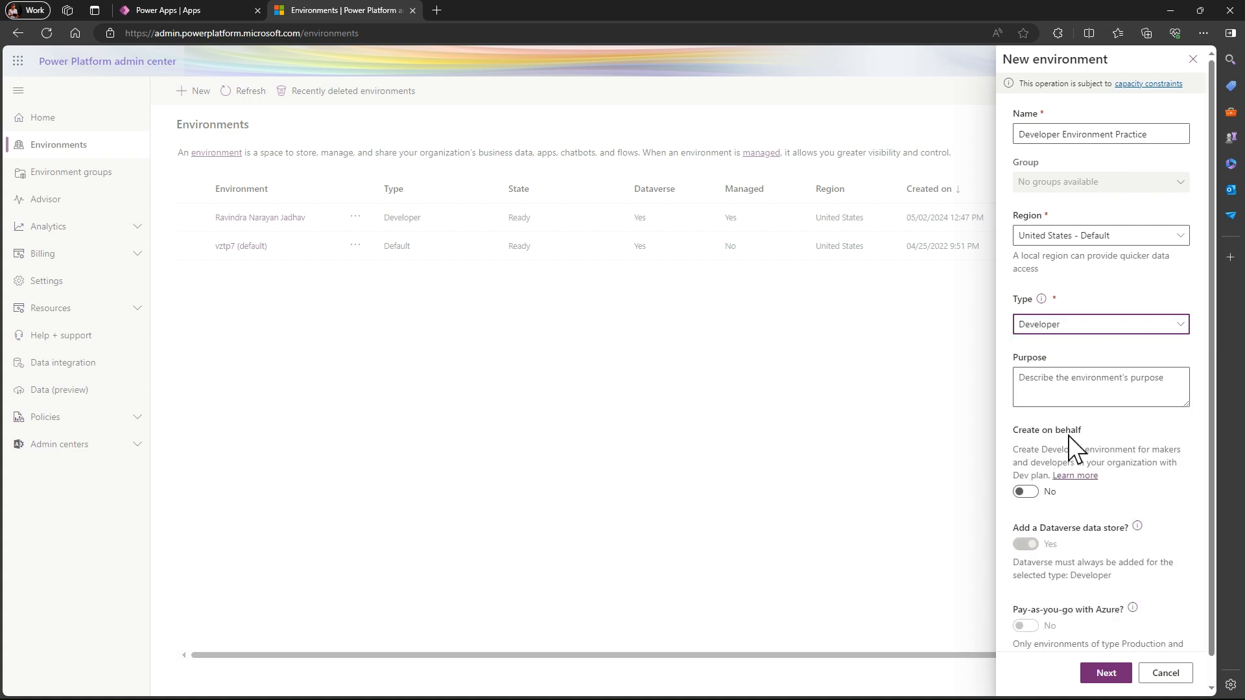
scroll(1071, 431, down, 1)
click(1100, 669)
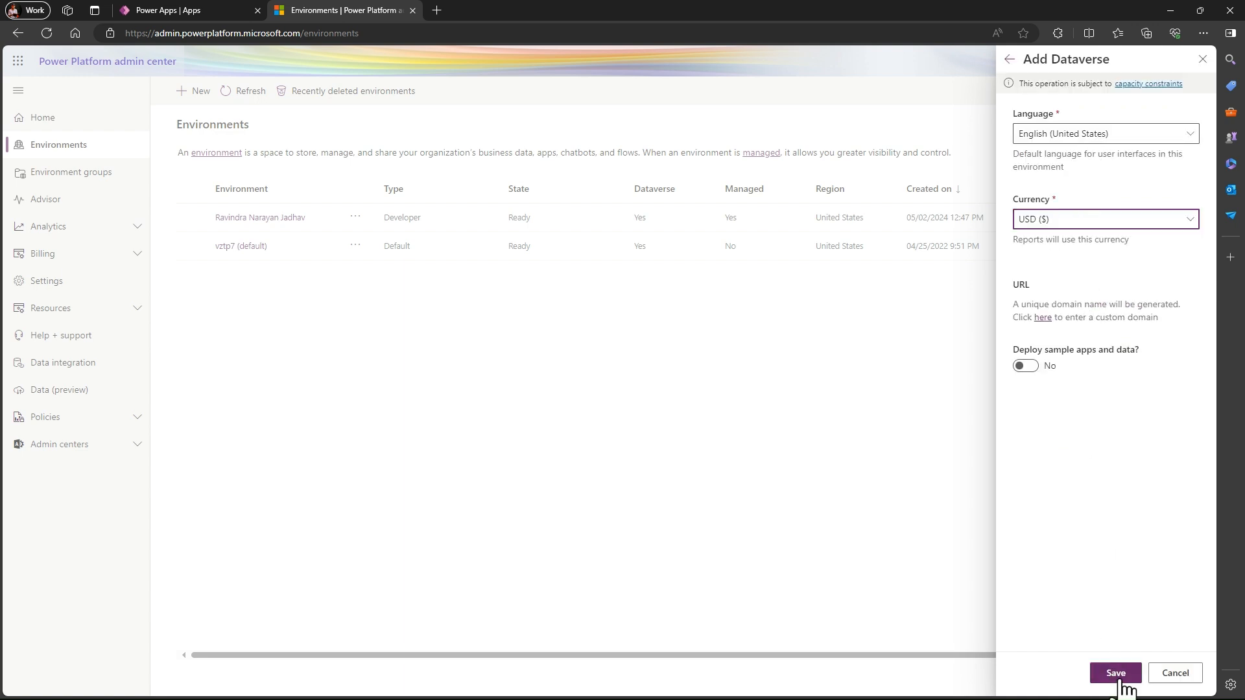
click(1121, 681)
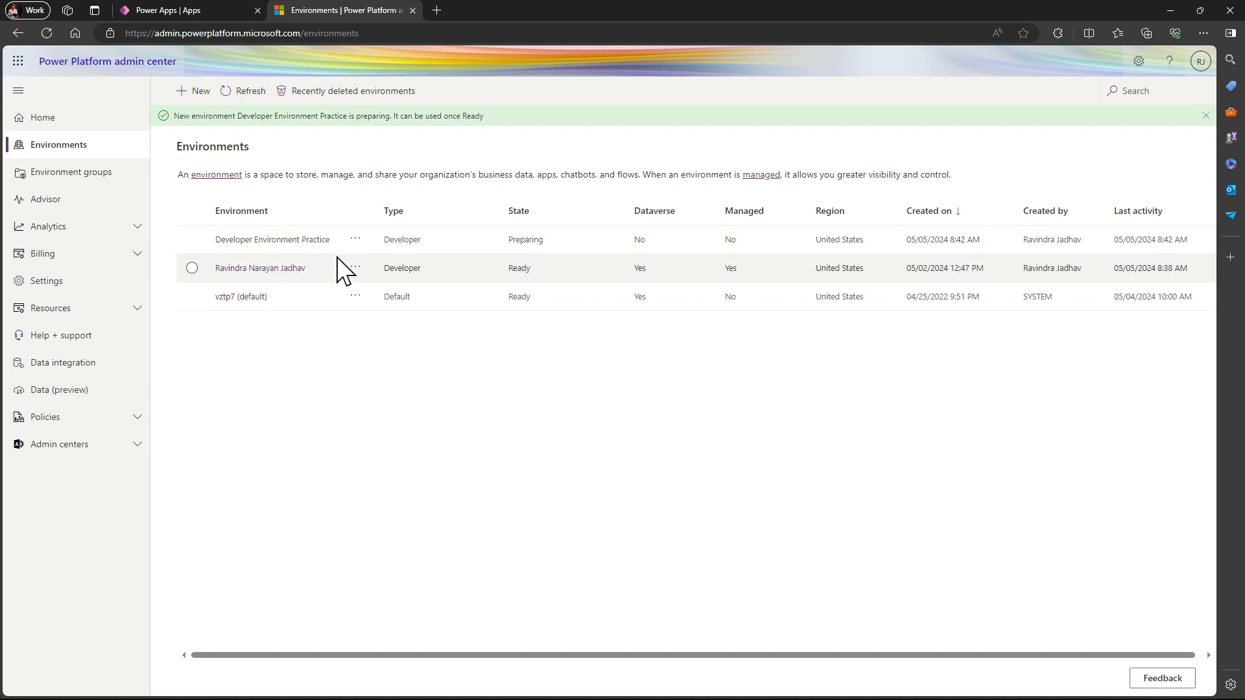
- Check which managed environments can be added to Developer Environment New Group, without adding any
click(124, 194)
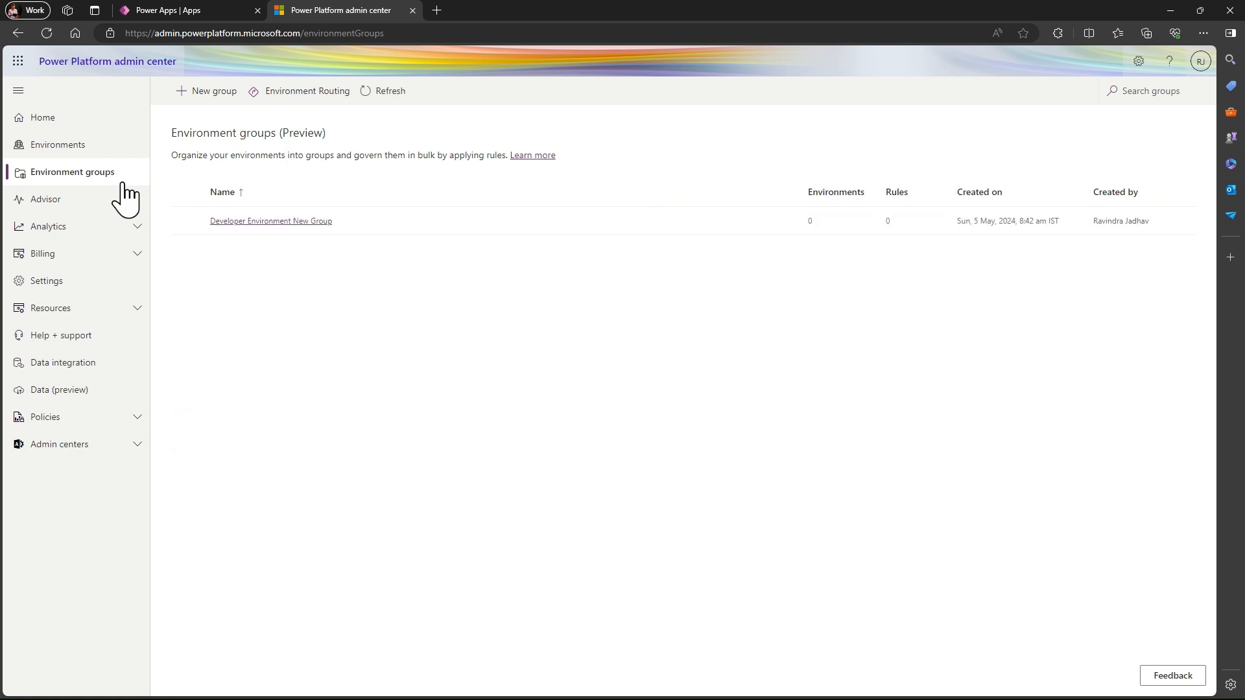
click(300, 222)
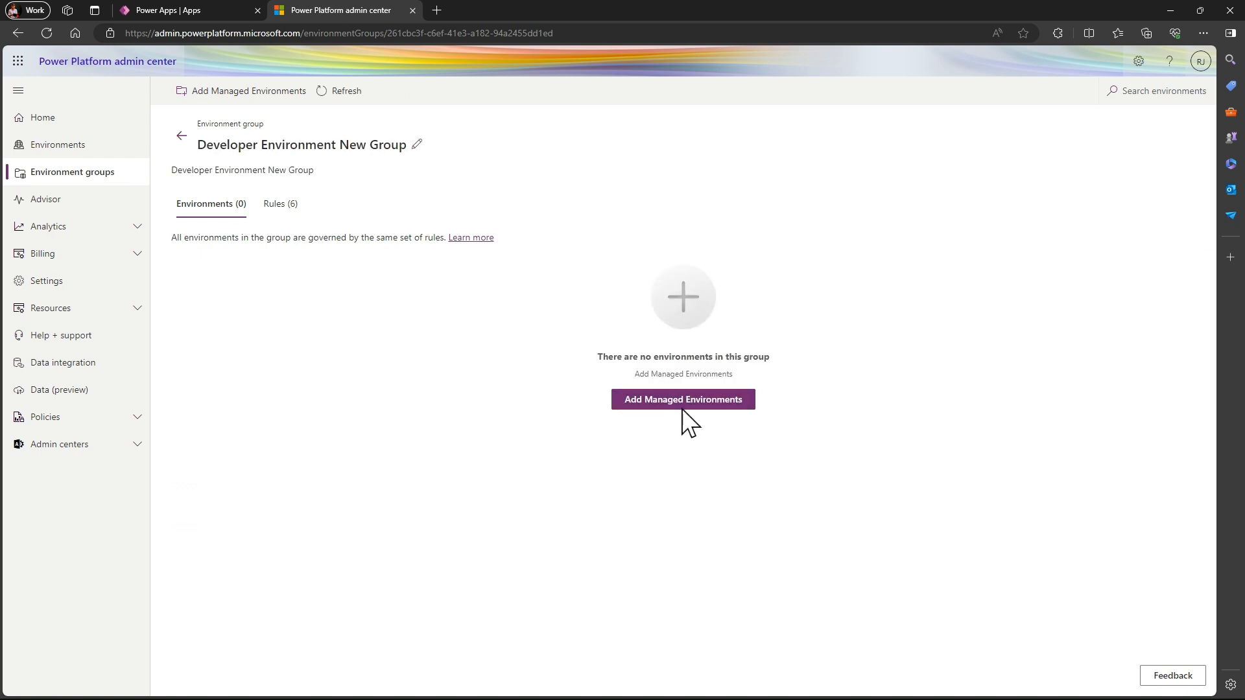
click(685, 409)
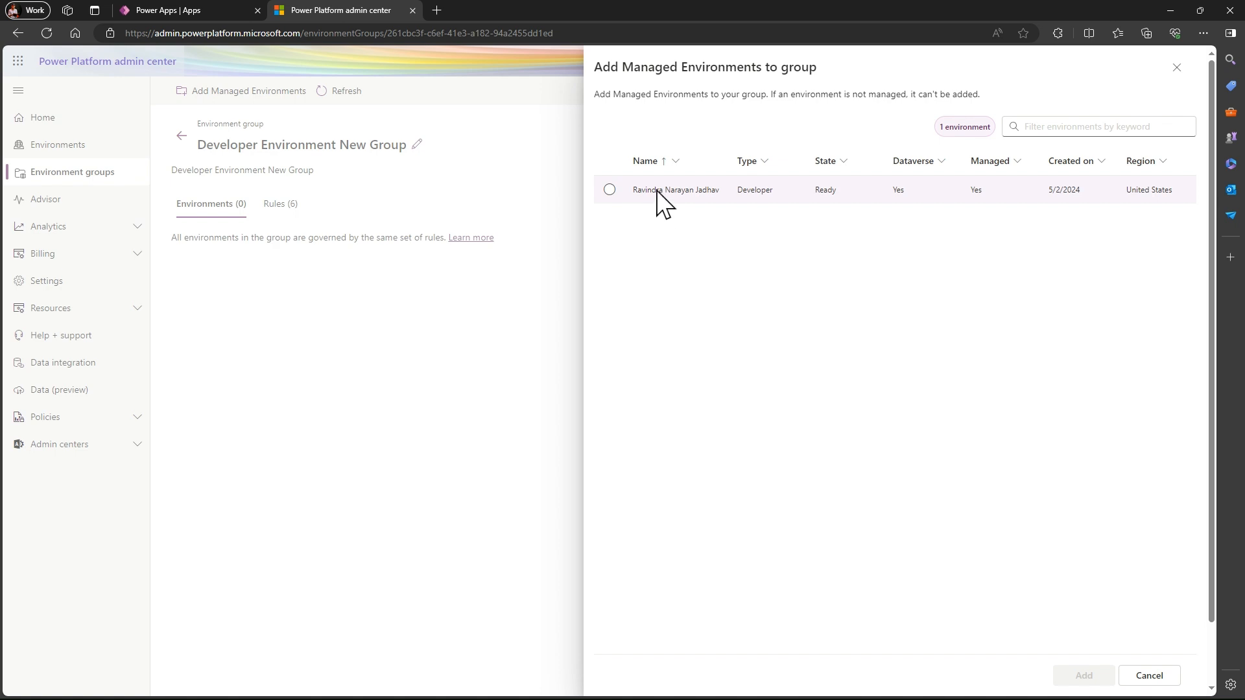
click(1176, 69)
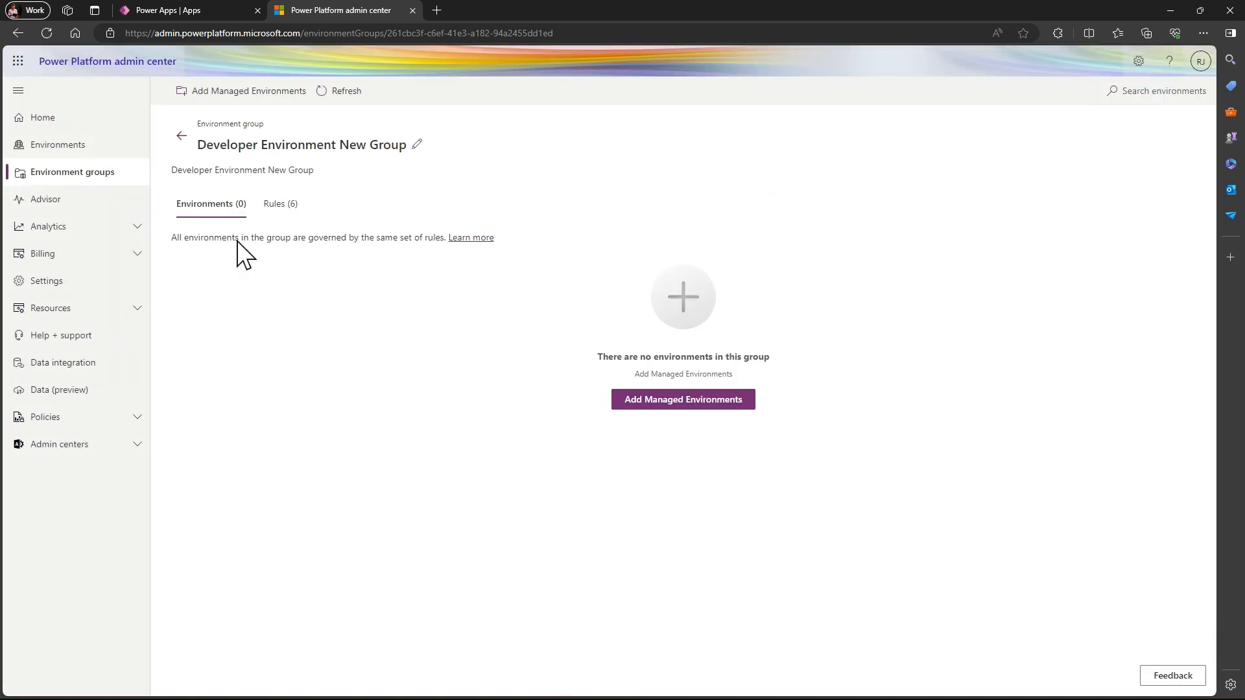
- Compare the managed-environment actions offered for Developer Environment Practice and for the other Developer-type environment
click(107, 149)
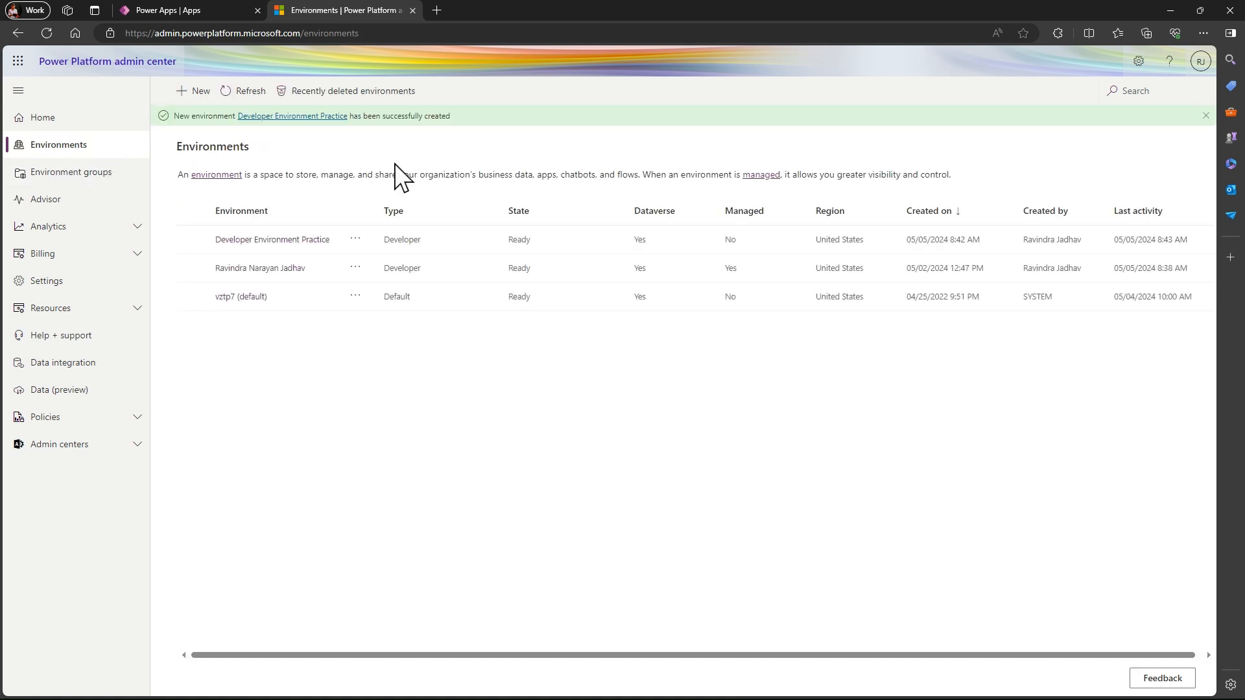
click(355, 240)
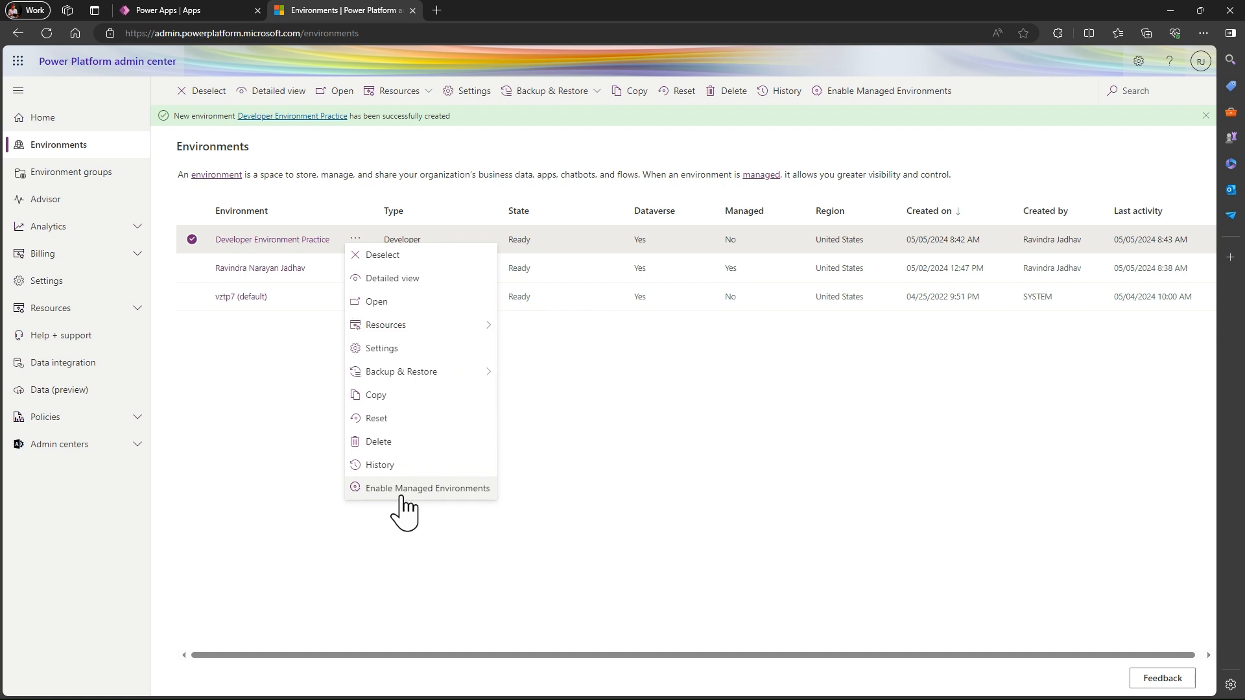
click(271, 434)
click(272, 434)
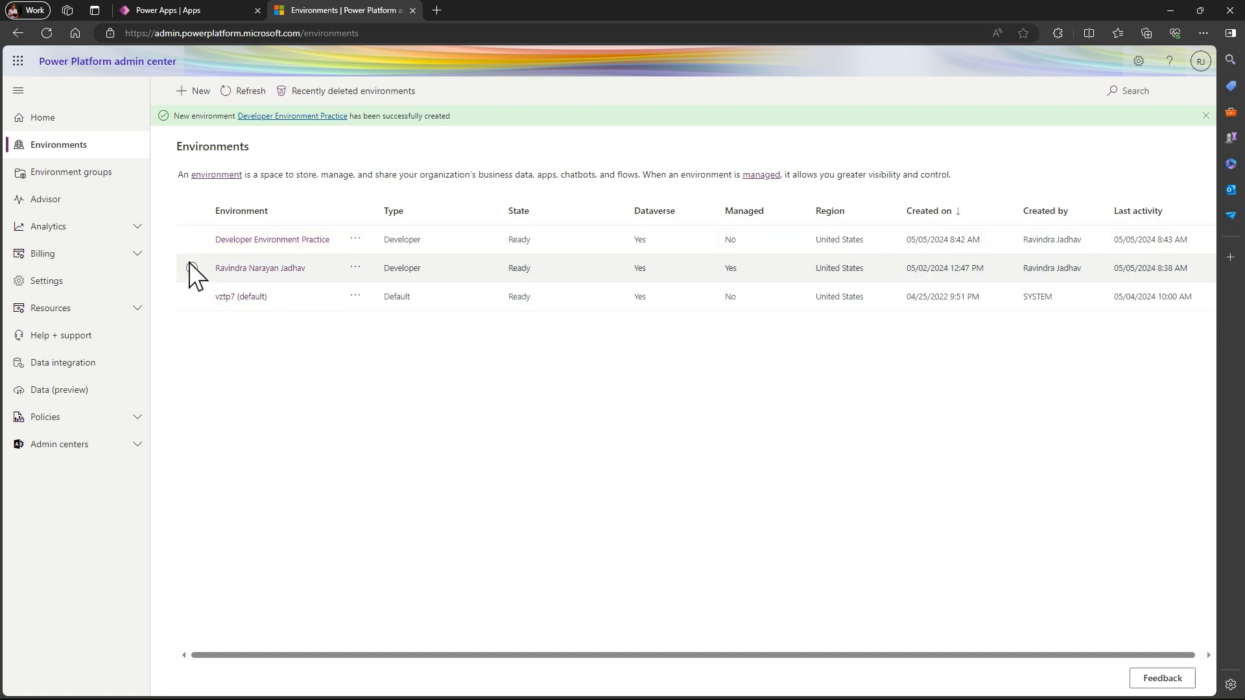
click(190, 265)
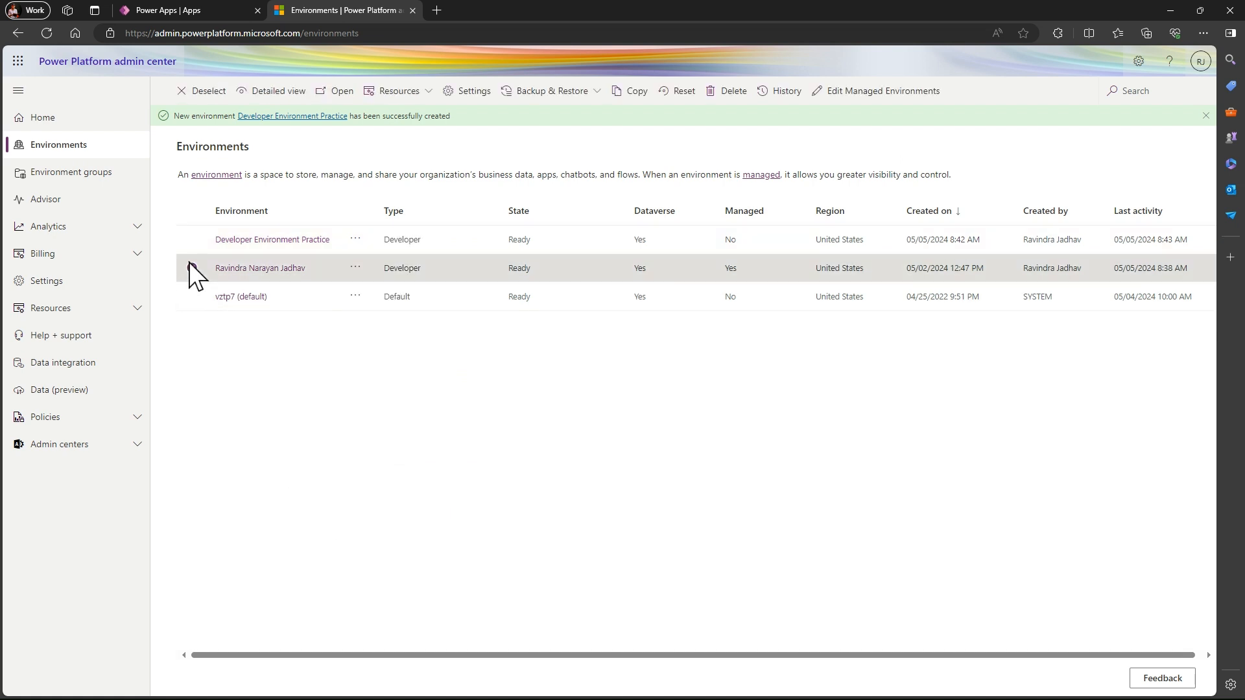
click(355, 268)
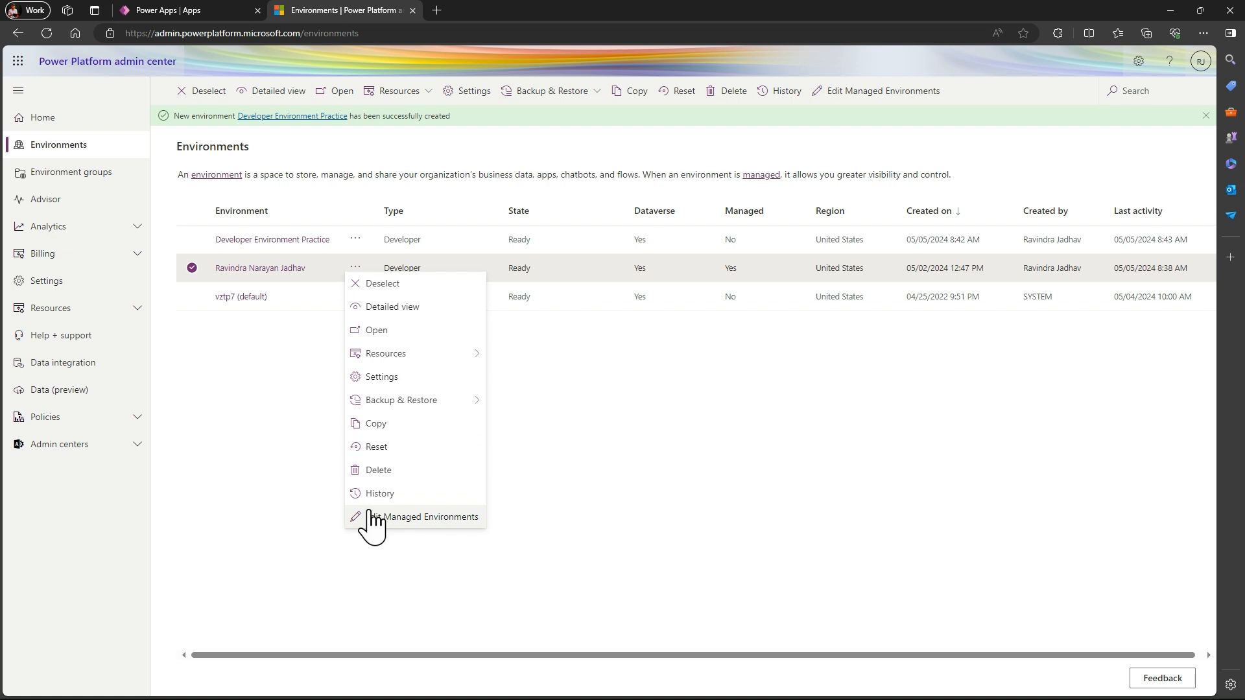
click(312, 438)
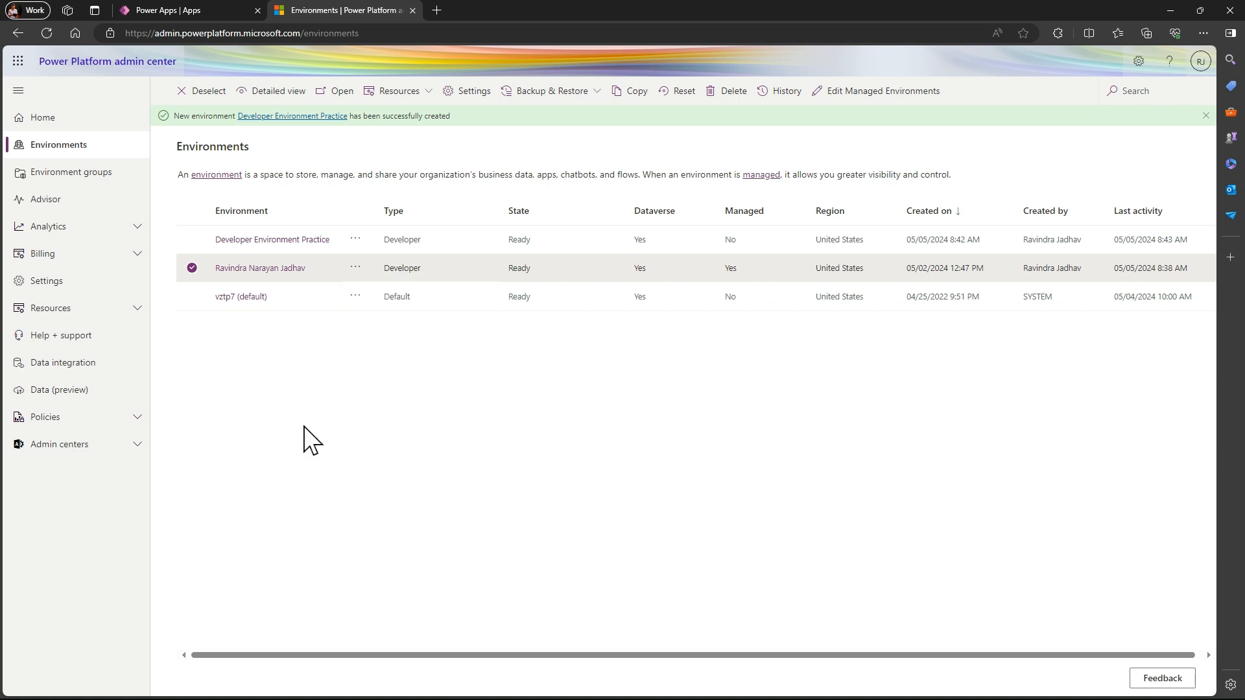
- Enable Managed Environments for Developer Environment Practice, keeping the default sharing, usage insights and AI-generated descriptions settings
click(196, 249)
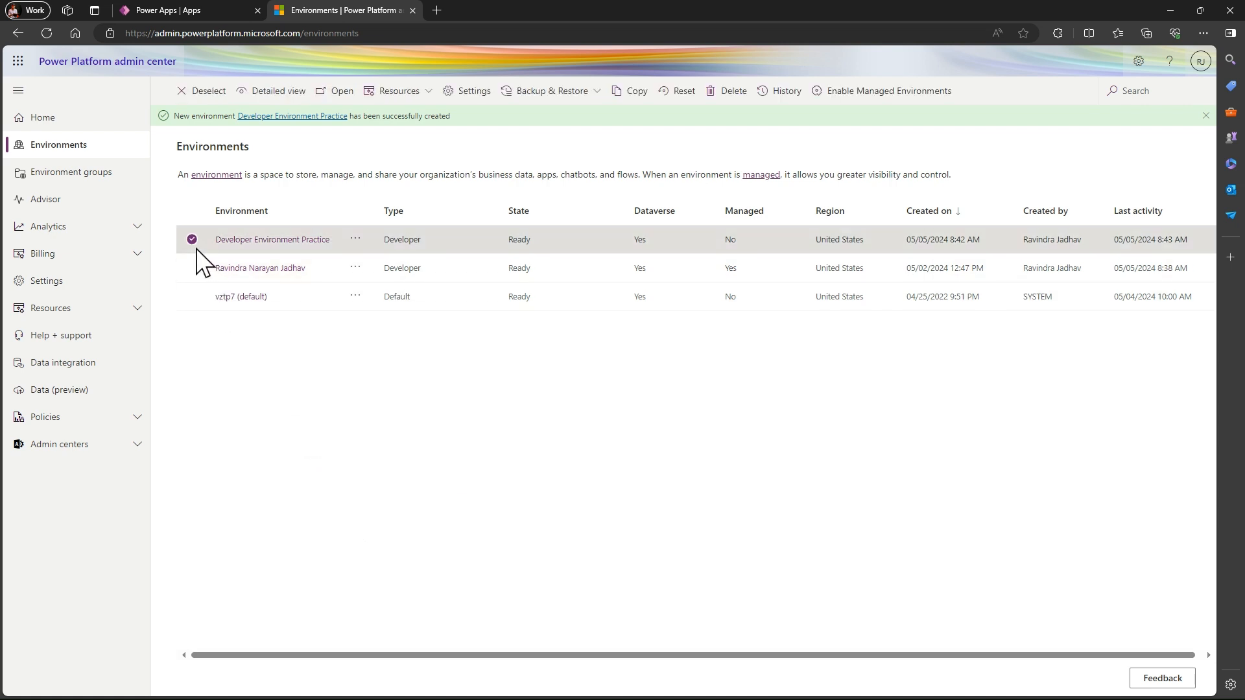
click(355, 241)
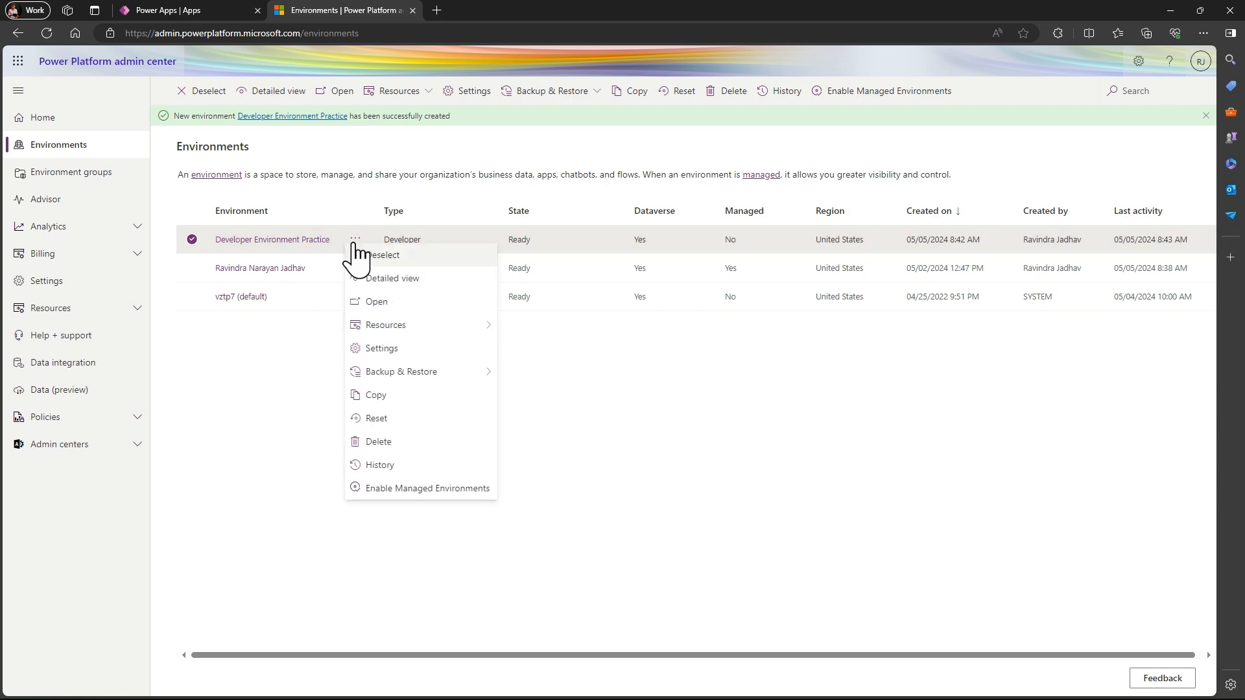
click(418, 489)
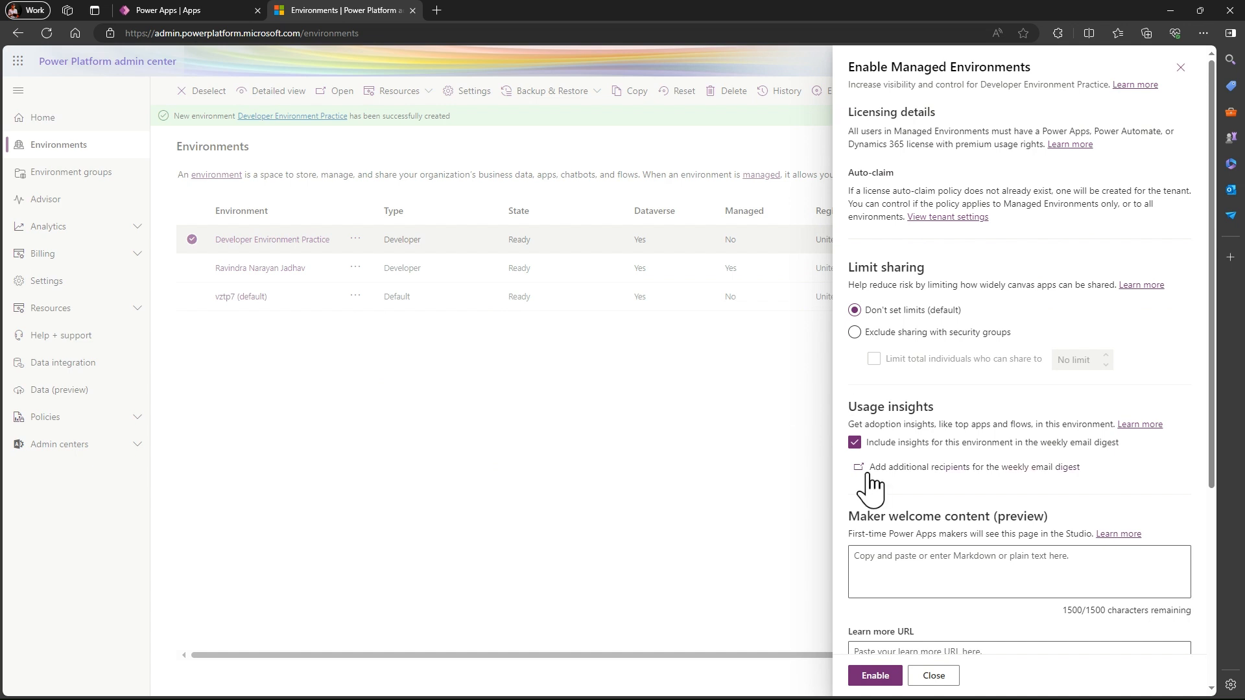
scroll(871, 485, down, 5)
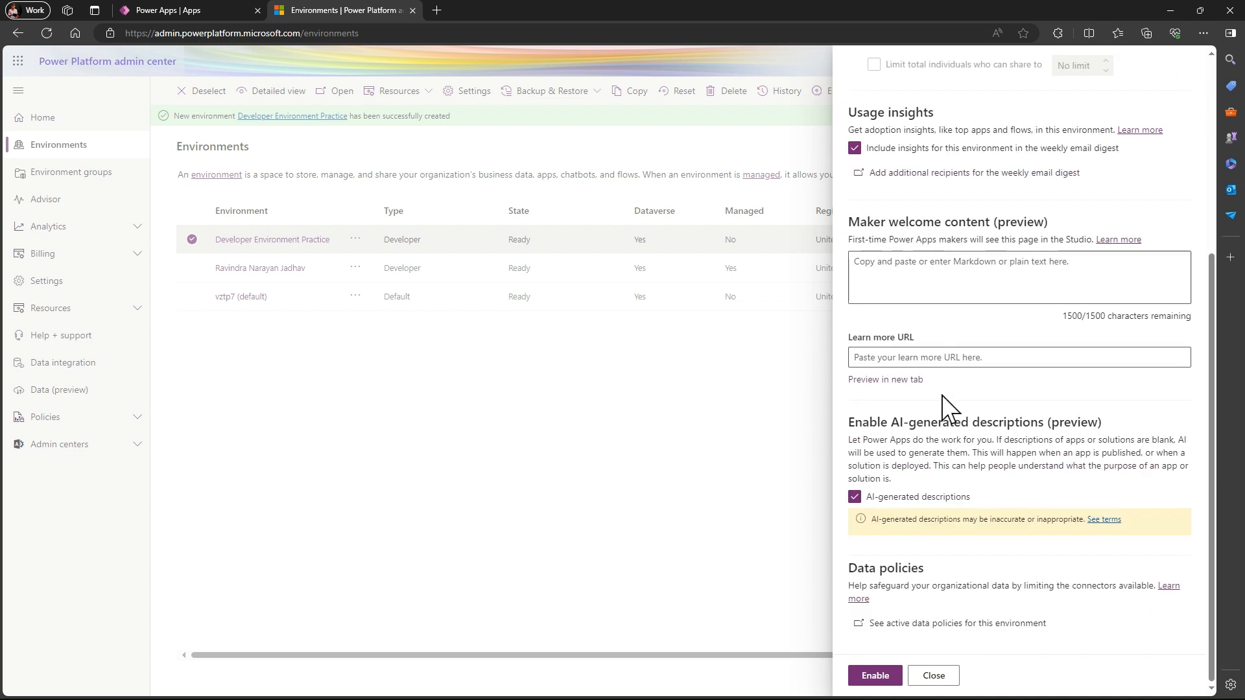
scroll(890, 689, up, 4)
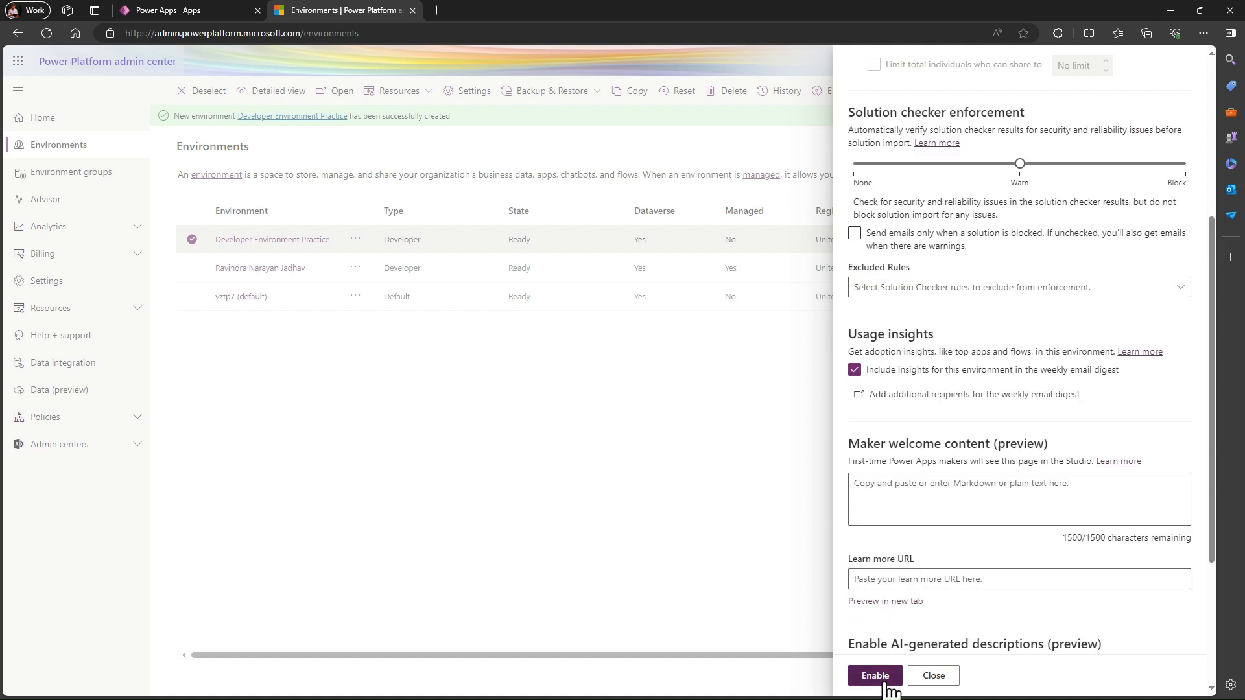
click(875, 676)
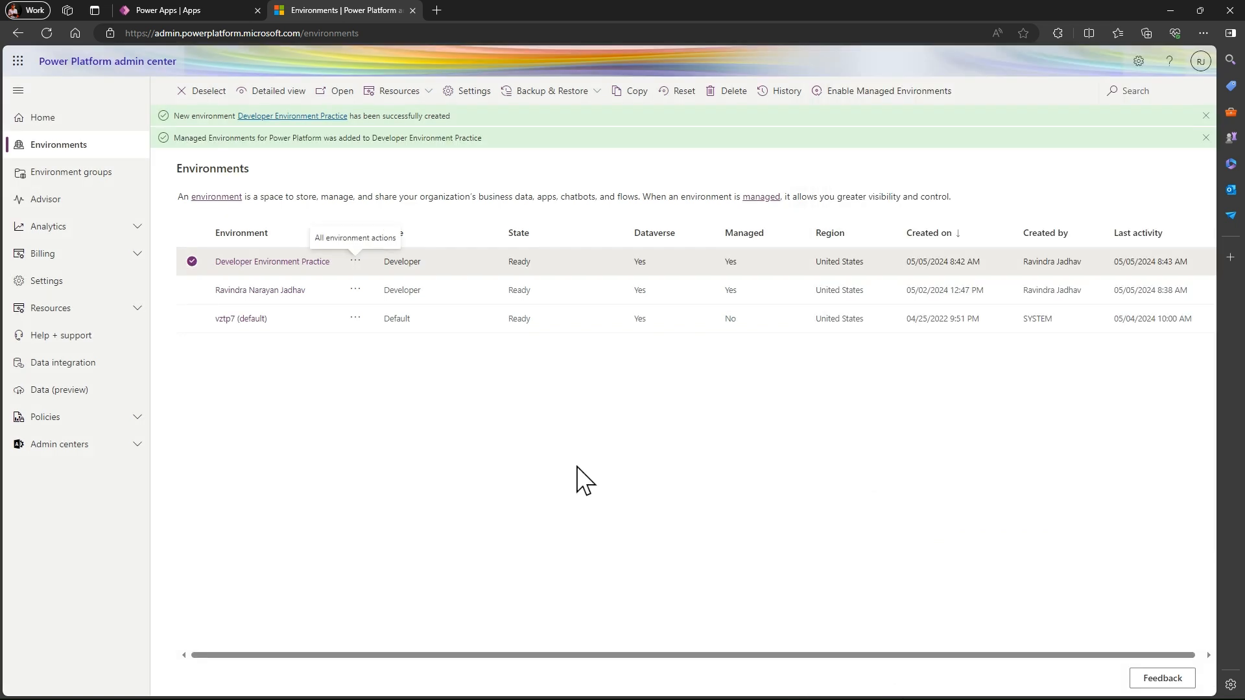
- Enable Managed Environments for the vztp7 (default) environment with its default settings
click(188, 323)
click(356, 318)
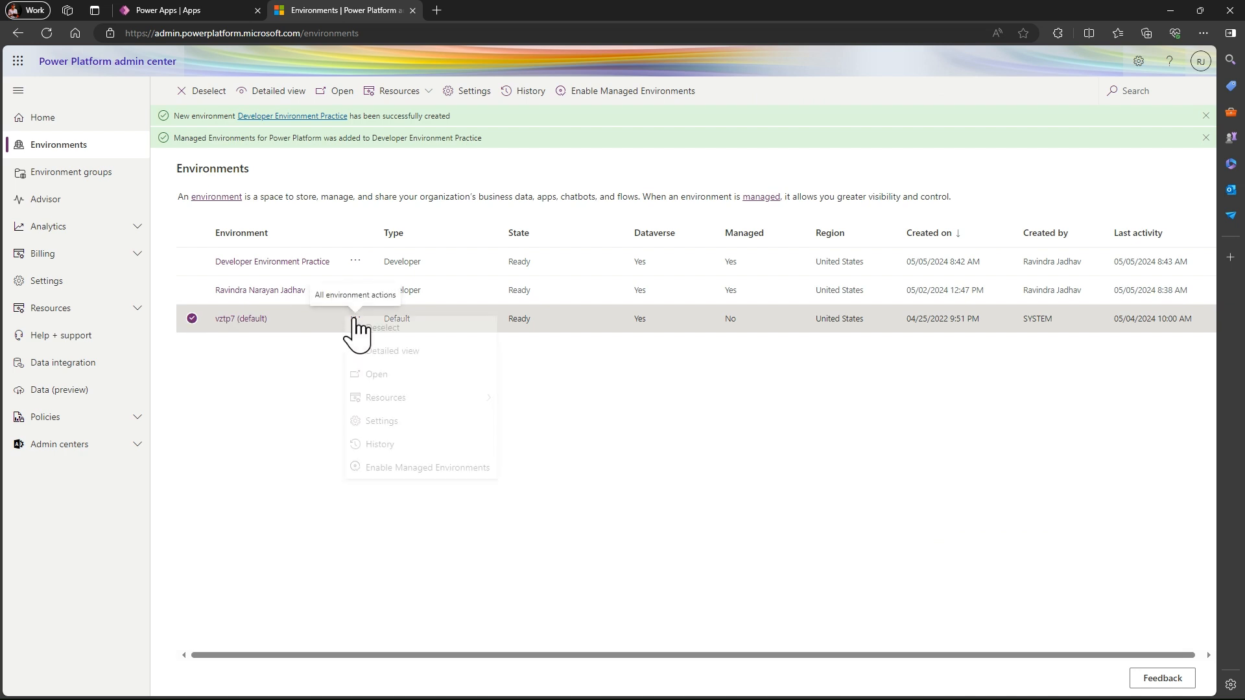
click(445, 477)
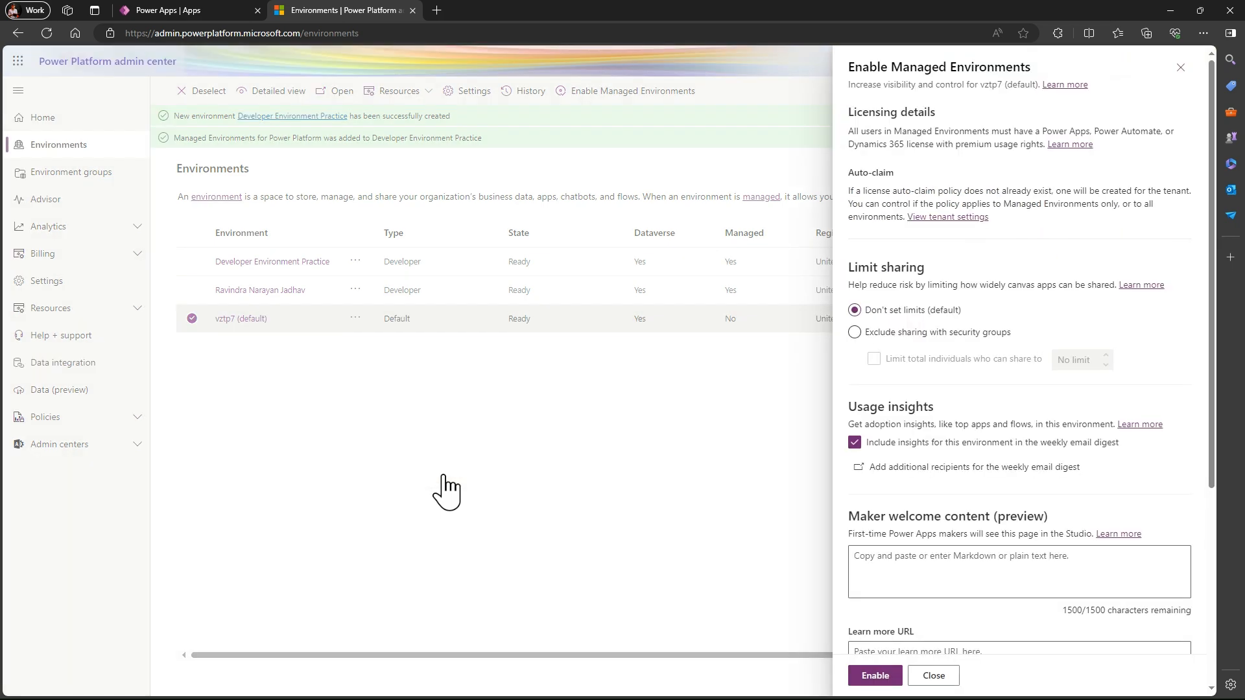
scroll(979, 403, down, 5)
click(896, 675)
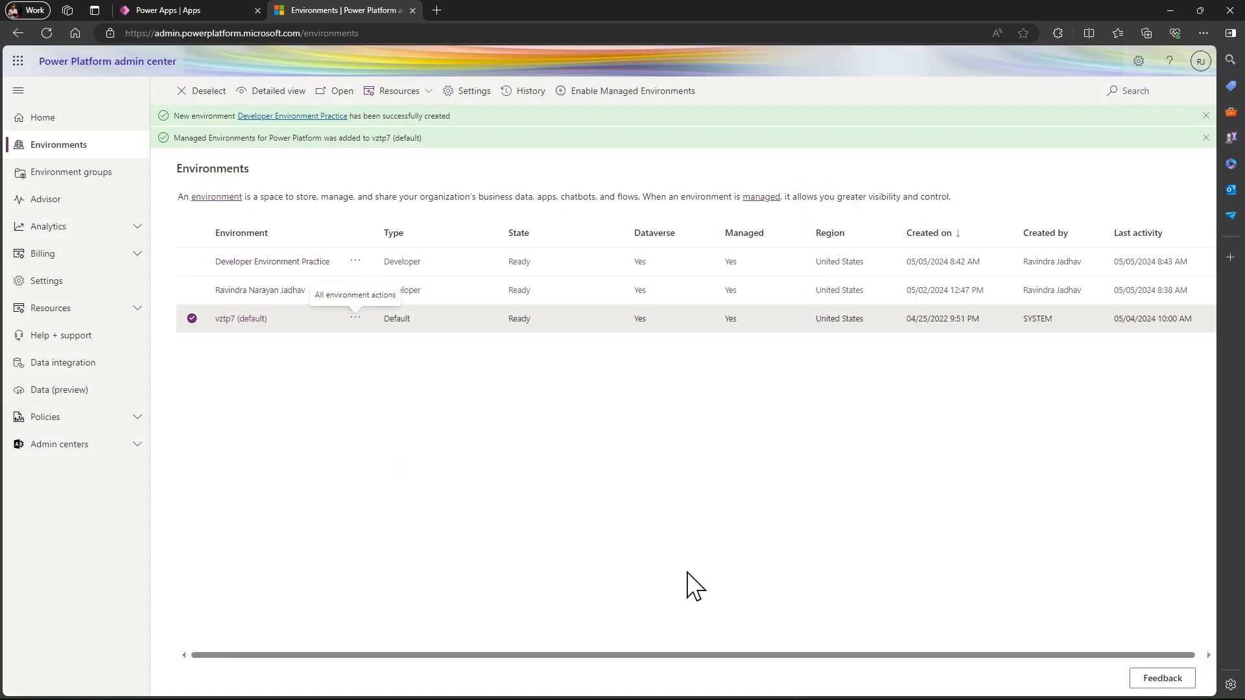
- Add the two Developer-type managed environments to Developer Environment New Group, leaving out vztp7 (default)
click(78, 172)
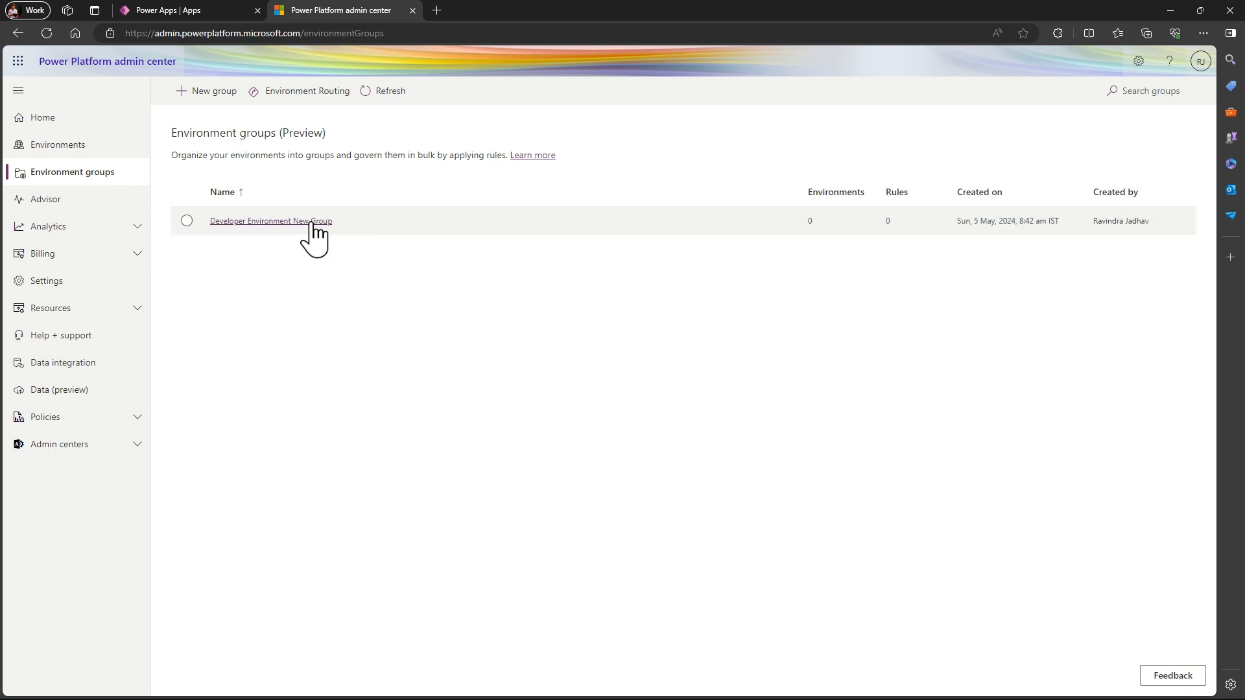
click(313, 222)
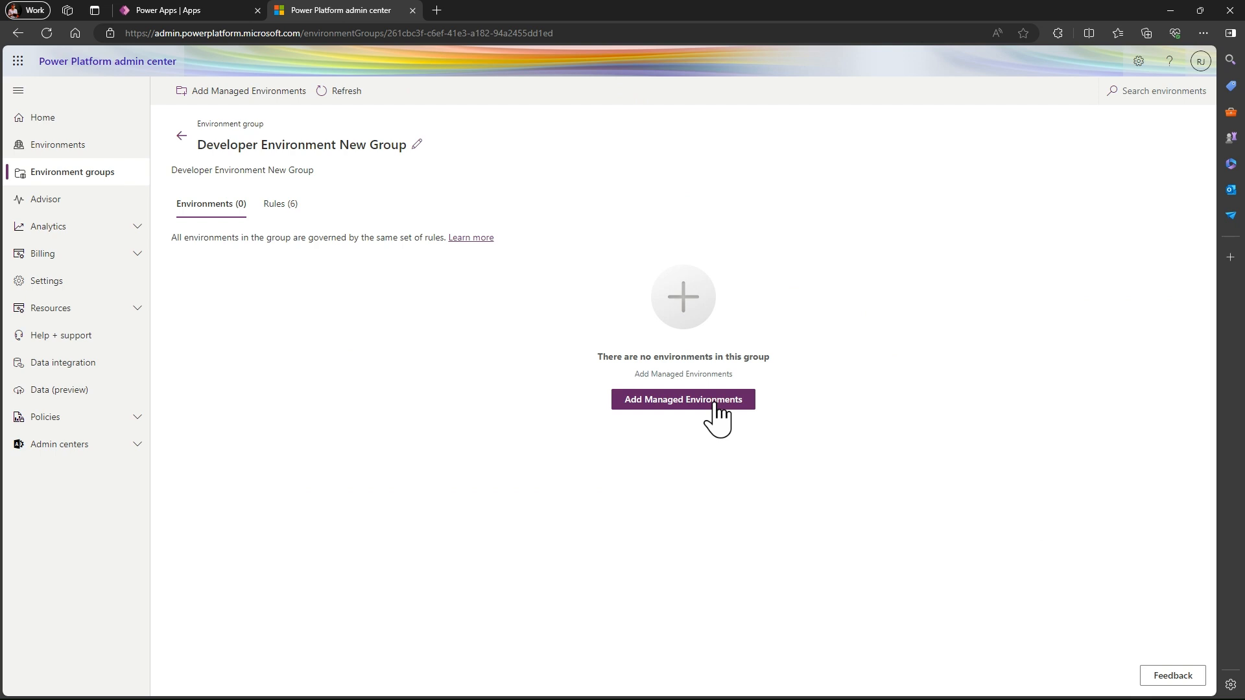
click(715, 405)
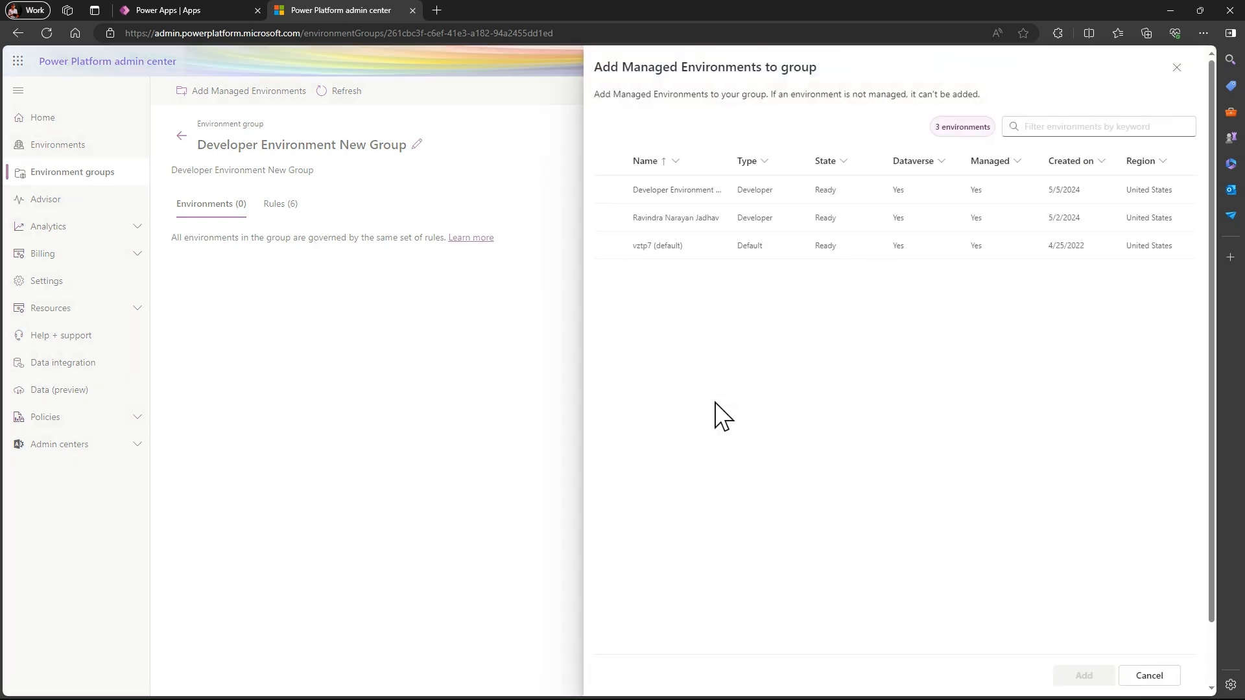
click(610, 188)
click(610, 218)
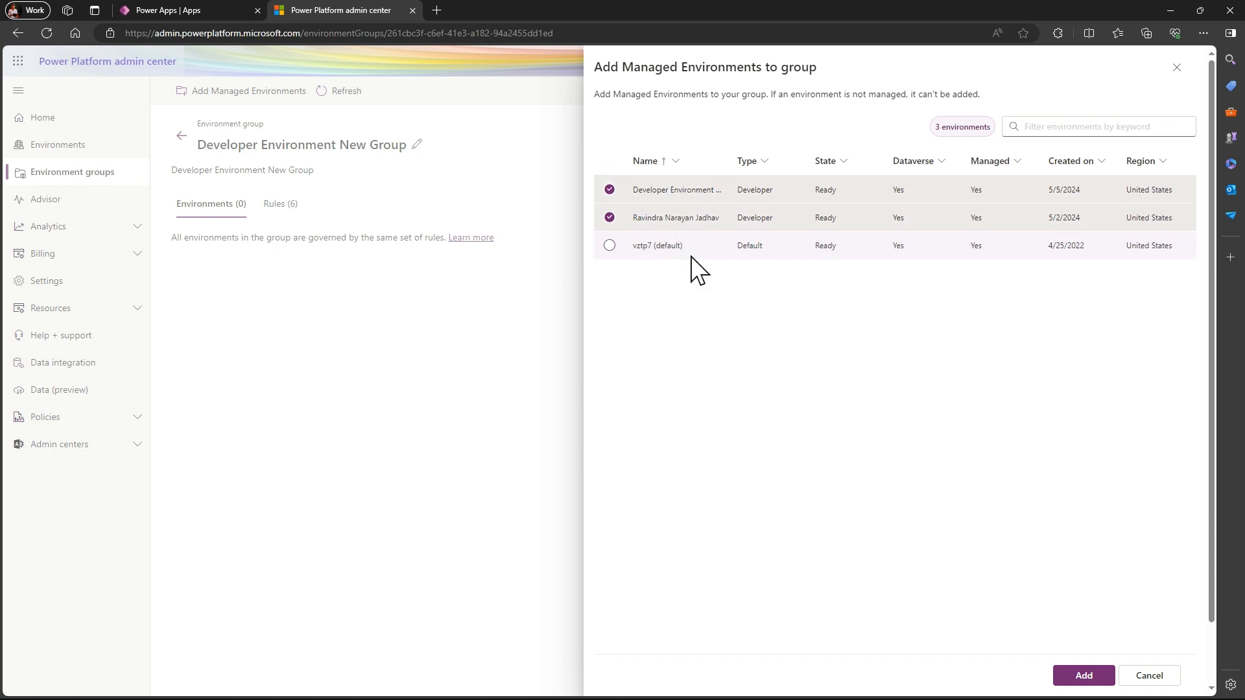
click(1091, 678)
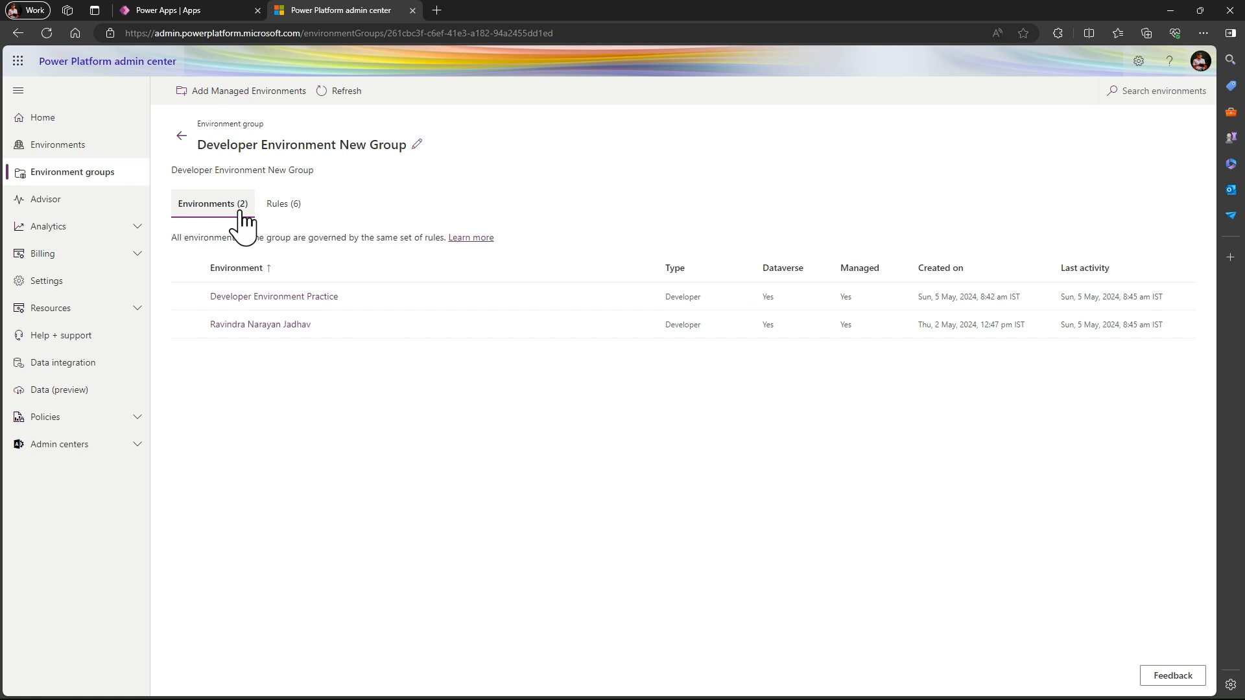
- Open the list of rules for Developer Environment New Group
click(297, 206)
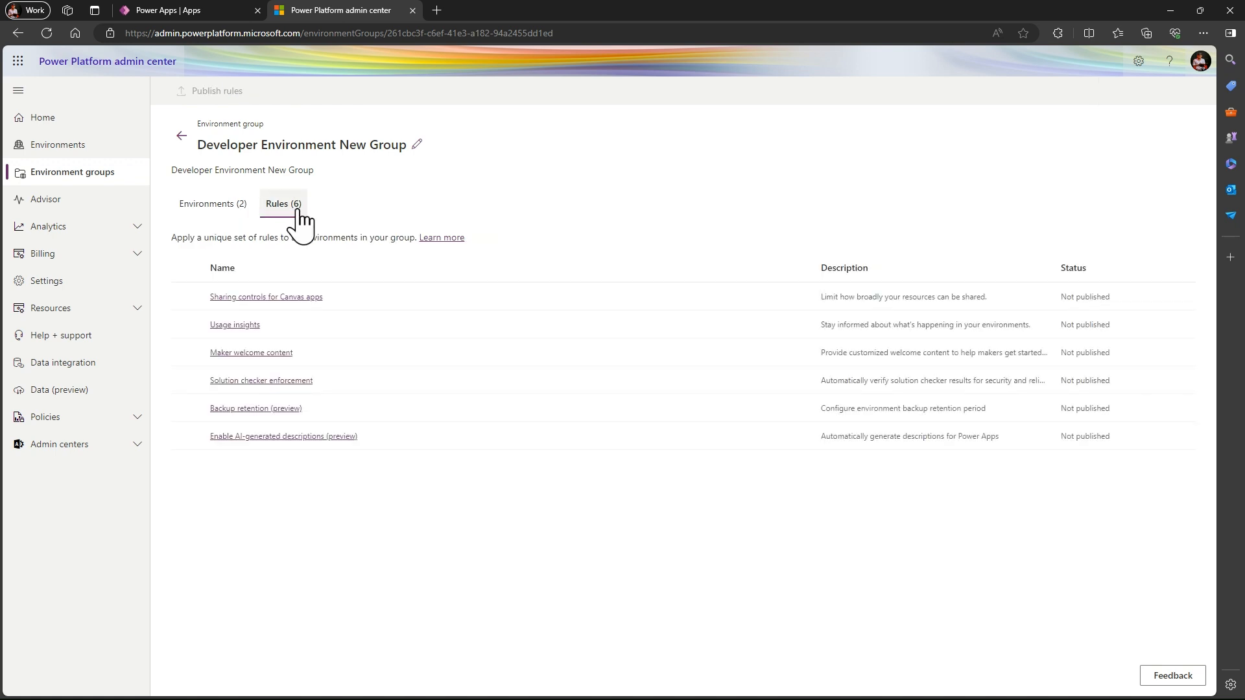